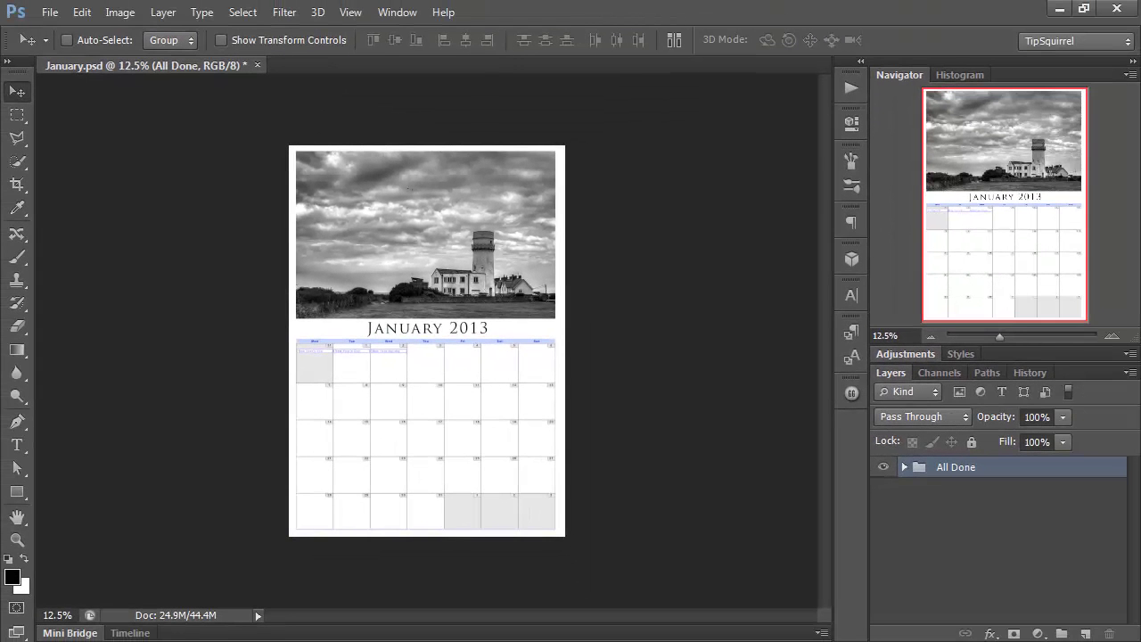
# Step: Zoom in on the finished January 2013 page and examine its calendar grid
pyautogui.click(1111, 336)
pyautogui.click(1111, 336)
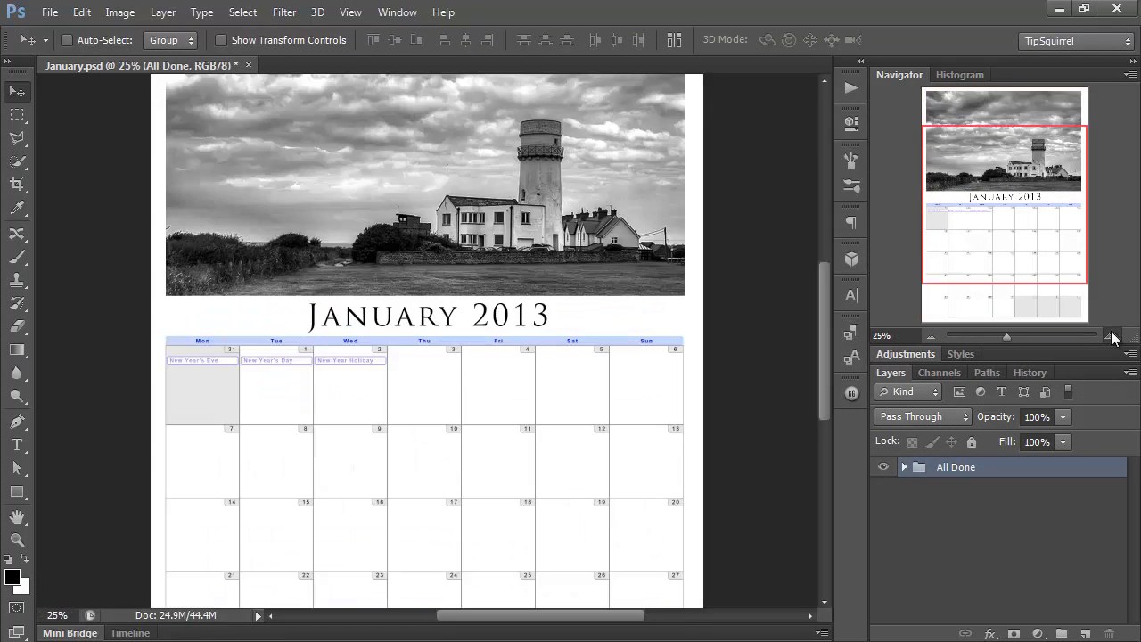
pyautogui.click(1111, 335)
pyautogui.moveTo(997, 220); pyautogui.dragTo(996, 260)
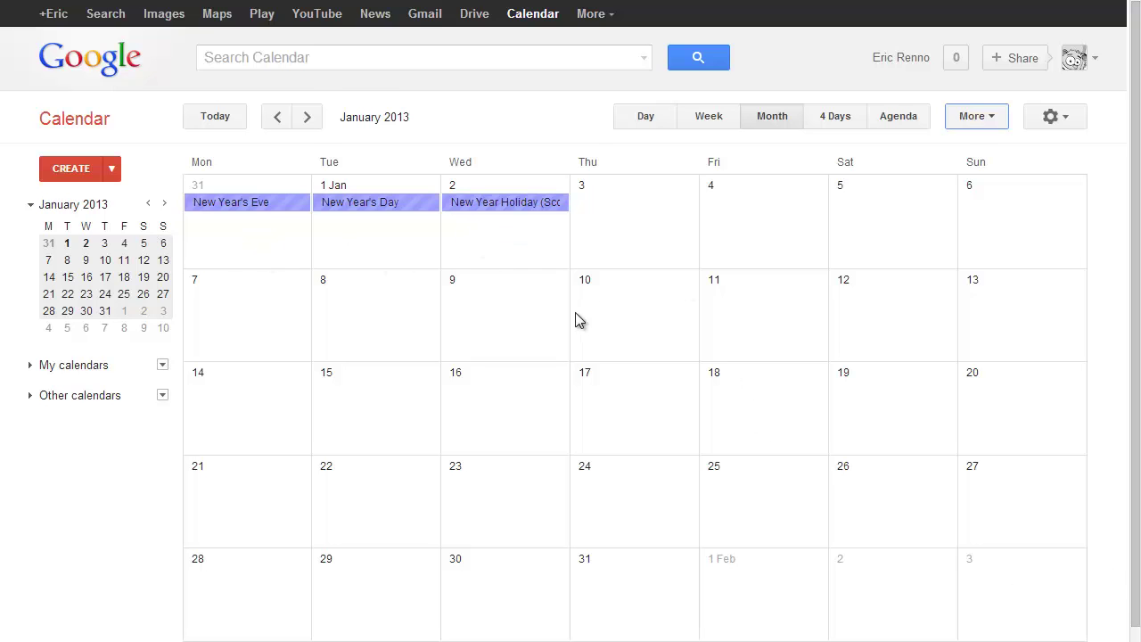
# Step: Switch to Google Calendar and save the January 2013 month view as a PDF from its print preview
pyautogui.click(309, 119)
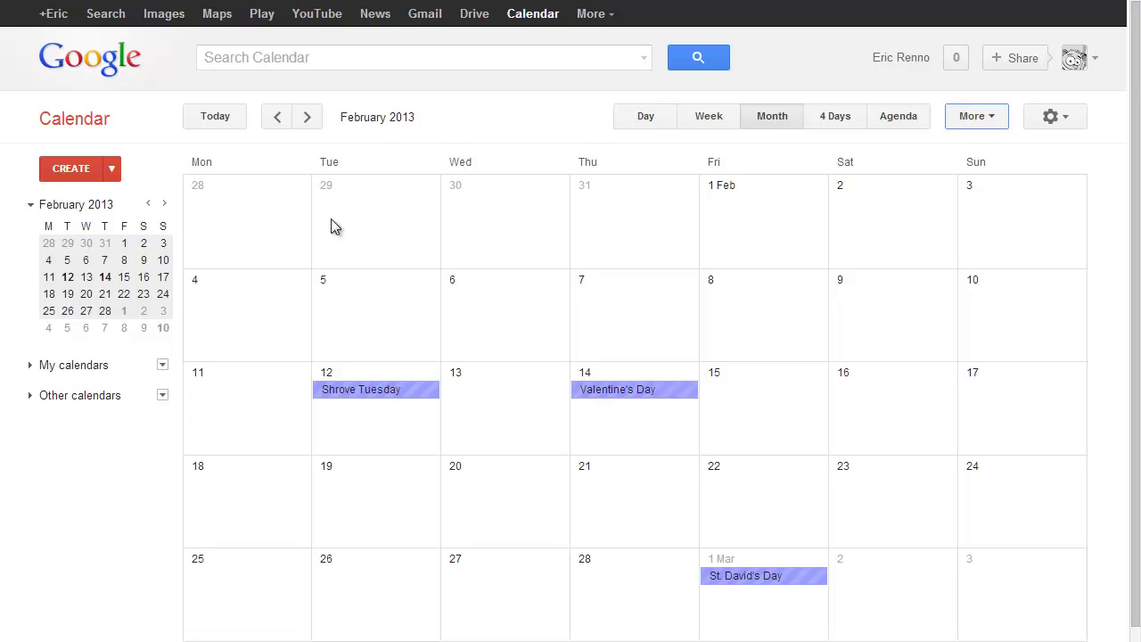
pyautogui.click(275, 119)
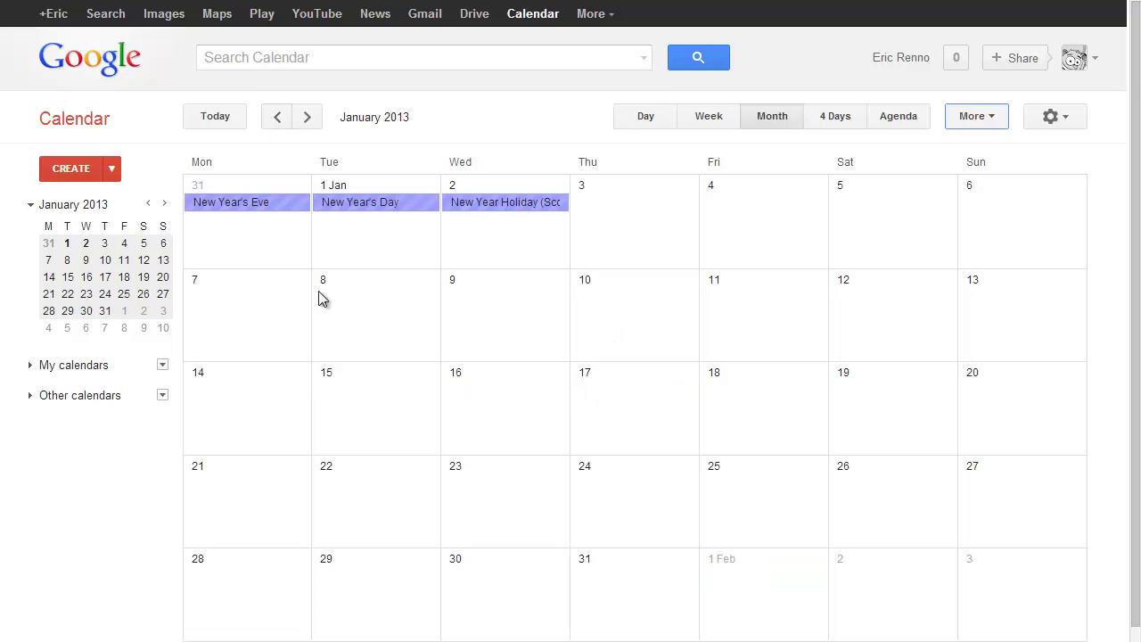
pyautogui.click(986, 122)
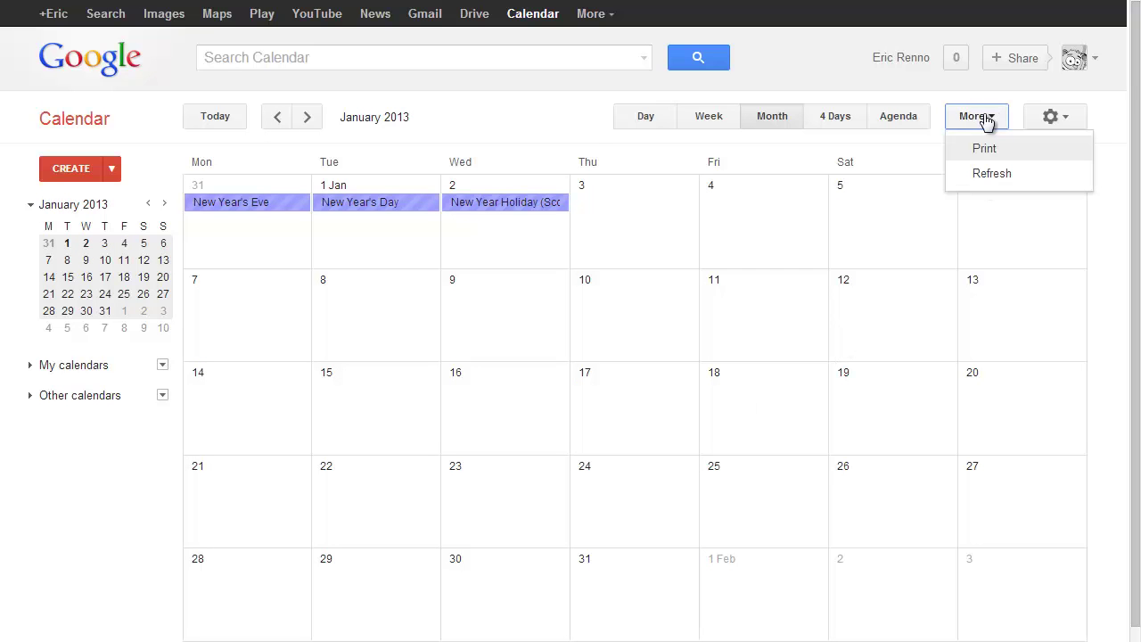
pyautogui.click(983, 148)
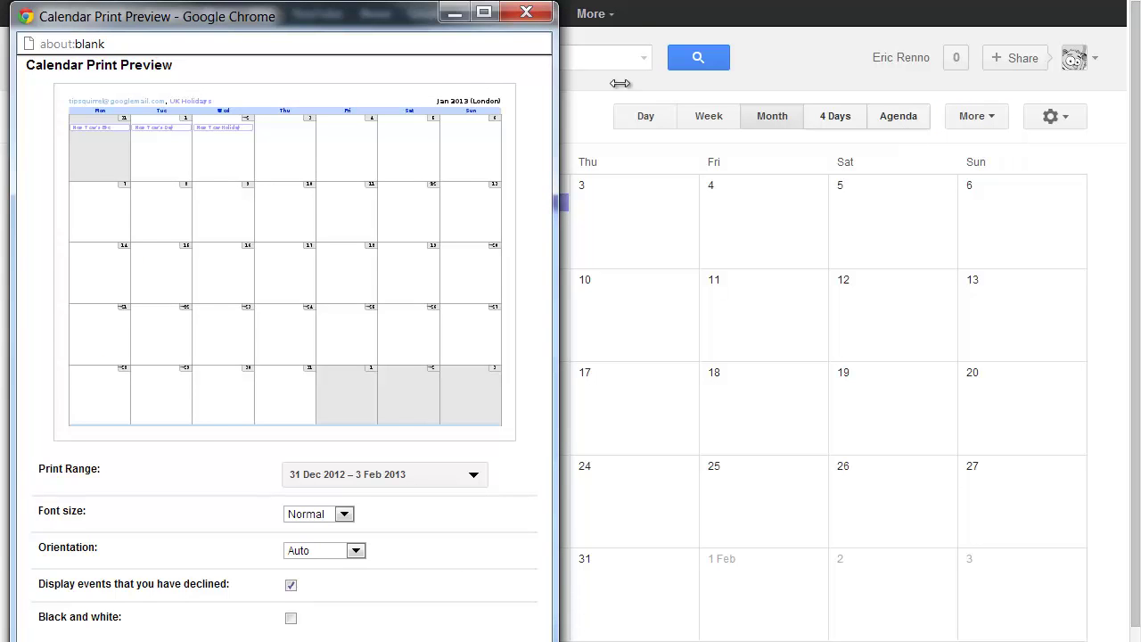
pyautogui.moveTo(392, 7); pyautogui.dragTo(606, 52)
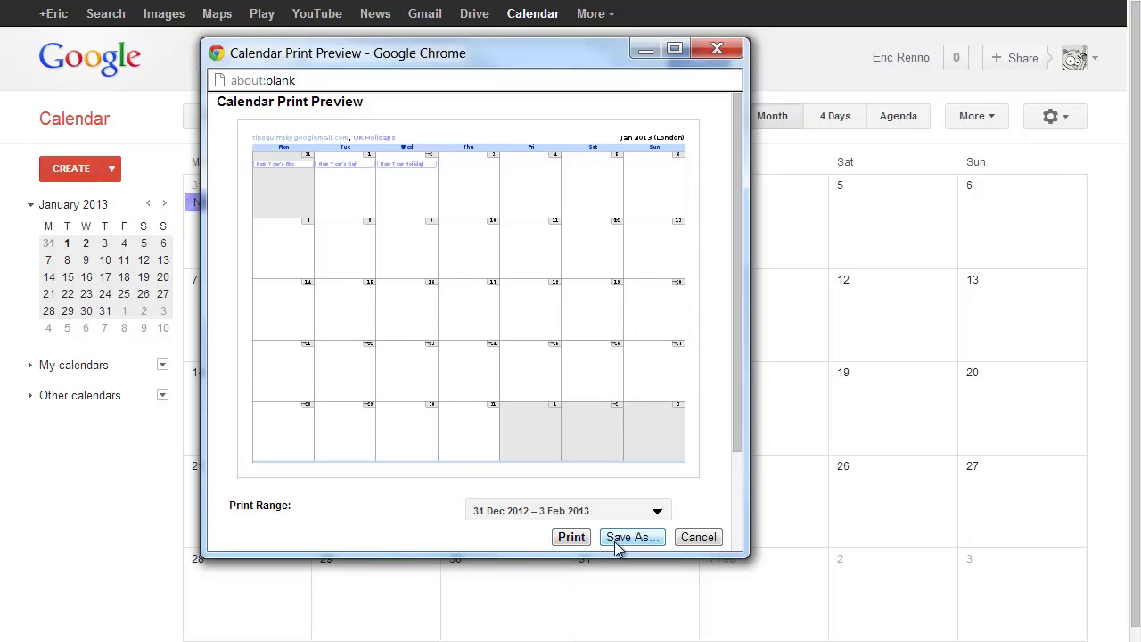
pyautogui.click(615, 540)
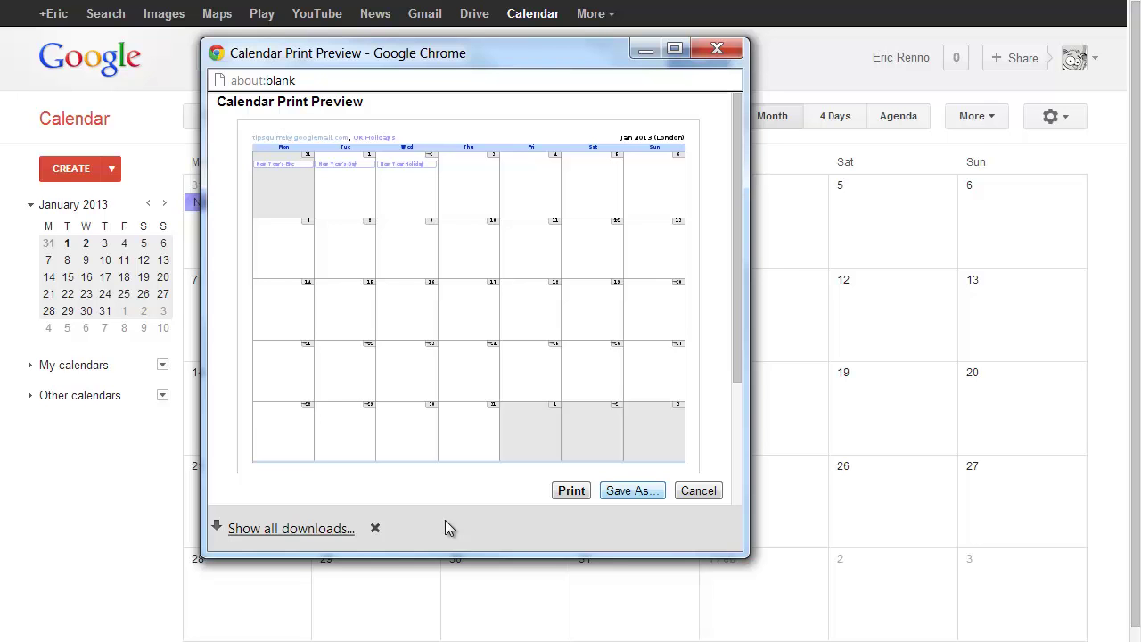
# Step: Open the download list and show the downloaded calendar PDF in its folder
pyautogui.click(295, 531)
pyautogui.click(175, 143)
pyautogui.click(550, 351)
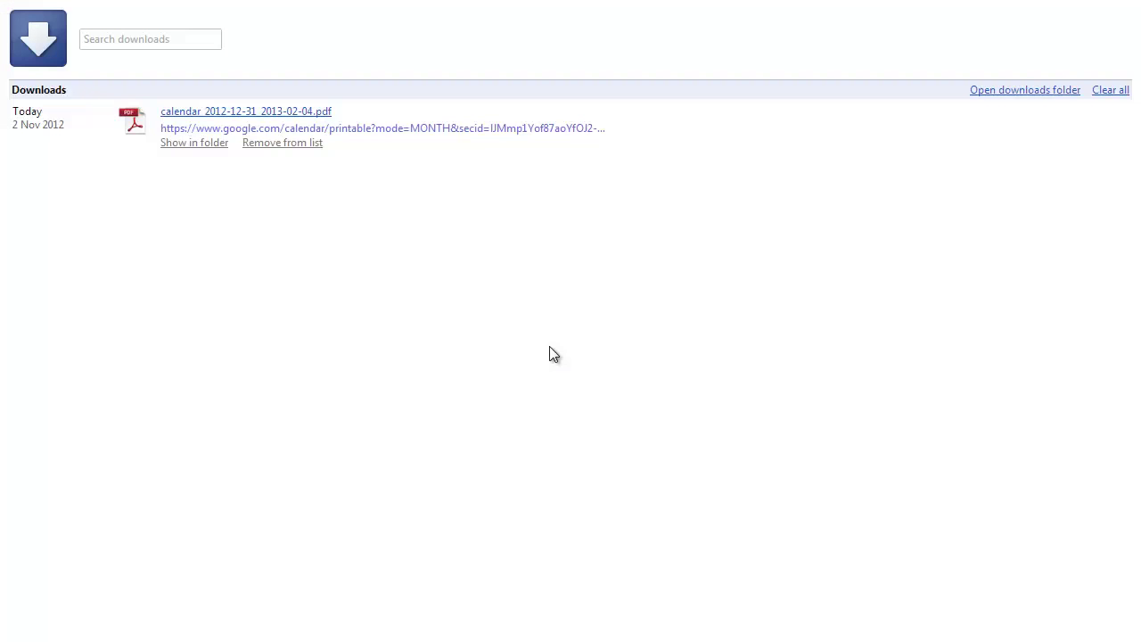
pyautogui.click(179, 143)
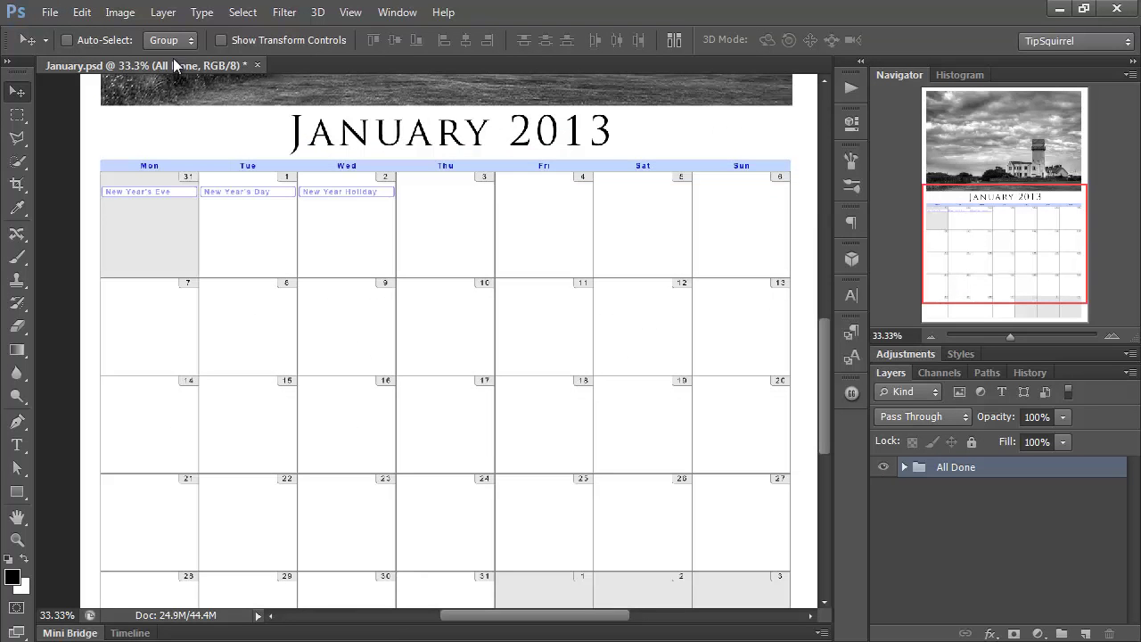
# Step: Switch to Photoshop and create a new A4 portrait document at 300 pixels/inch in RGB with a white background
pyautogui.click(48, 11)
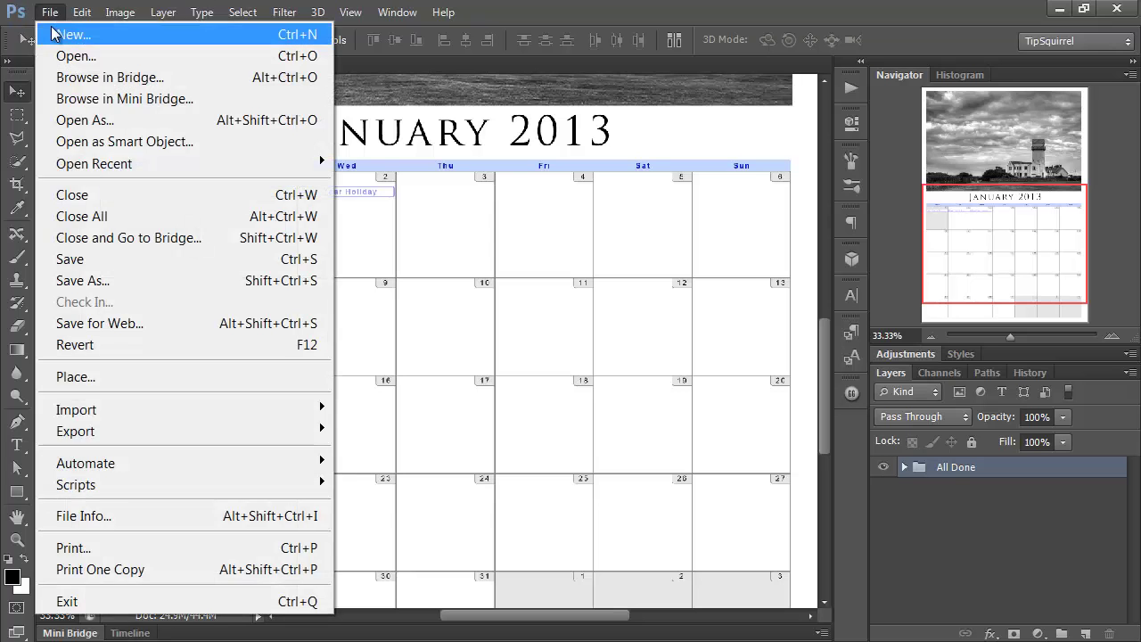
pyautogui.click(54, 34)
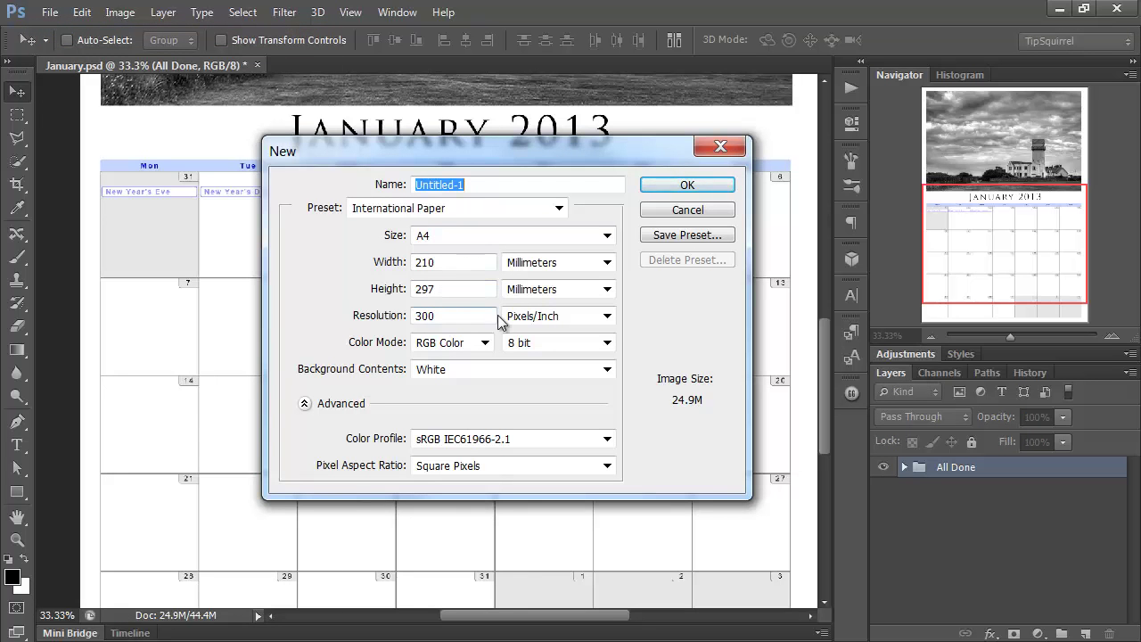
pyautogui.click(679, 185)
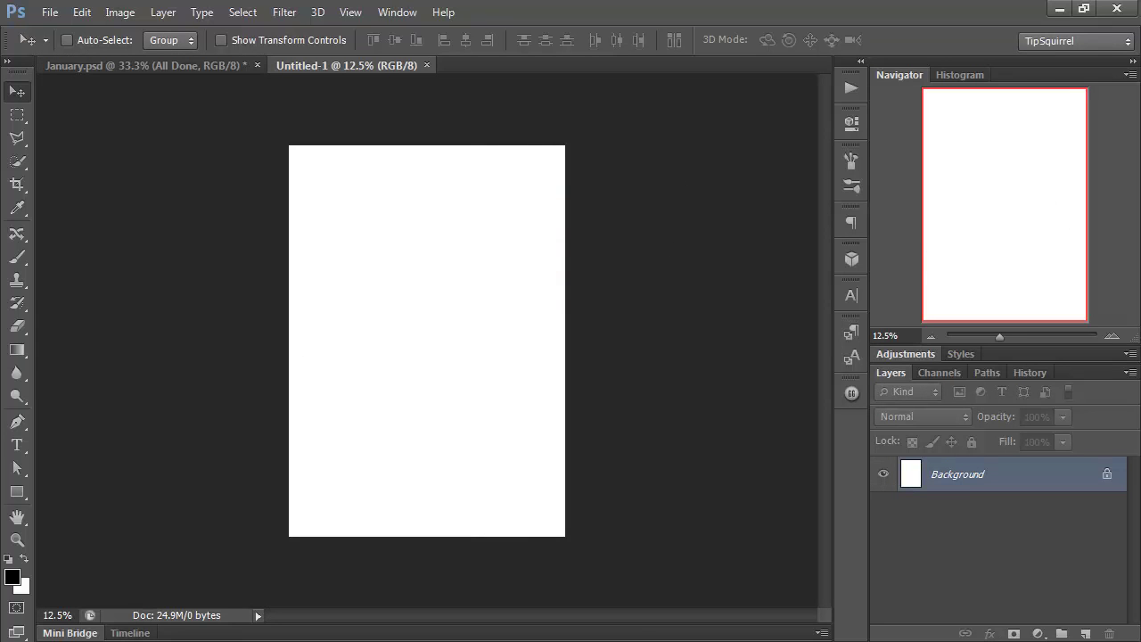
# Step: Place page 1 of calendar_2012-12-31_2013-02-04 from the Calendar downloads folder into the new document, cropped to its bounding box
pyautogui.hotkey('alt', 'Tab')
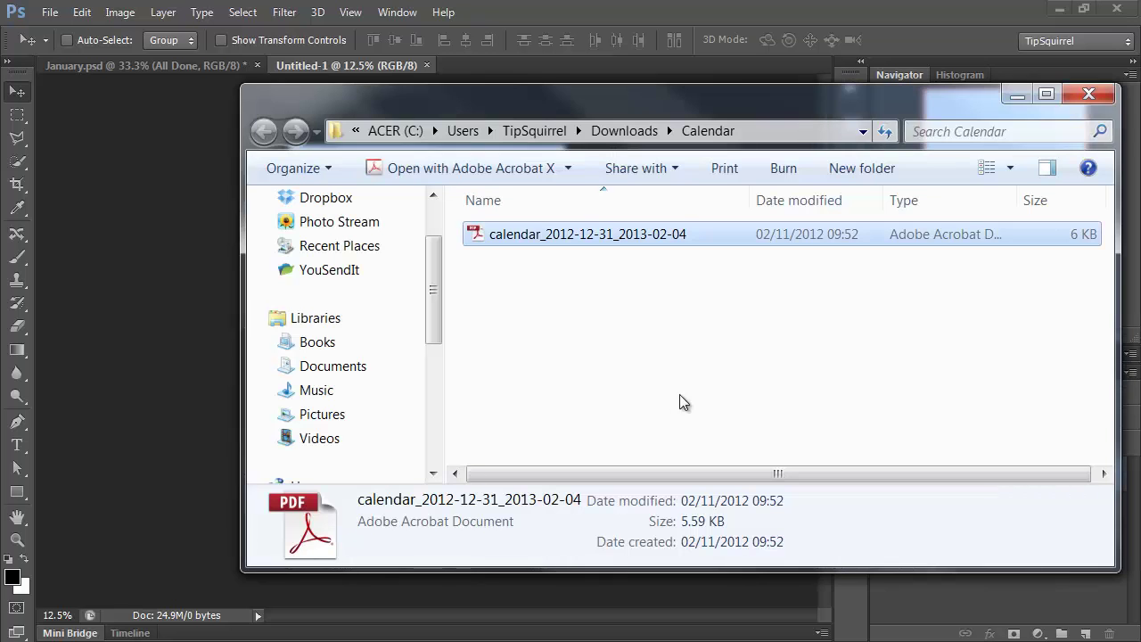
pyautogui.moveTo(426, 89); pyautogui.dragTo(246, 61)
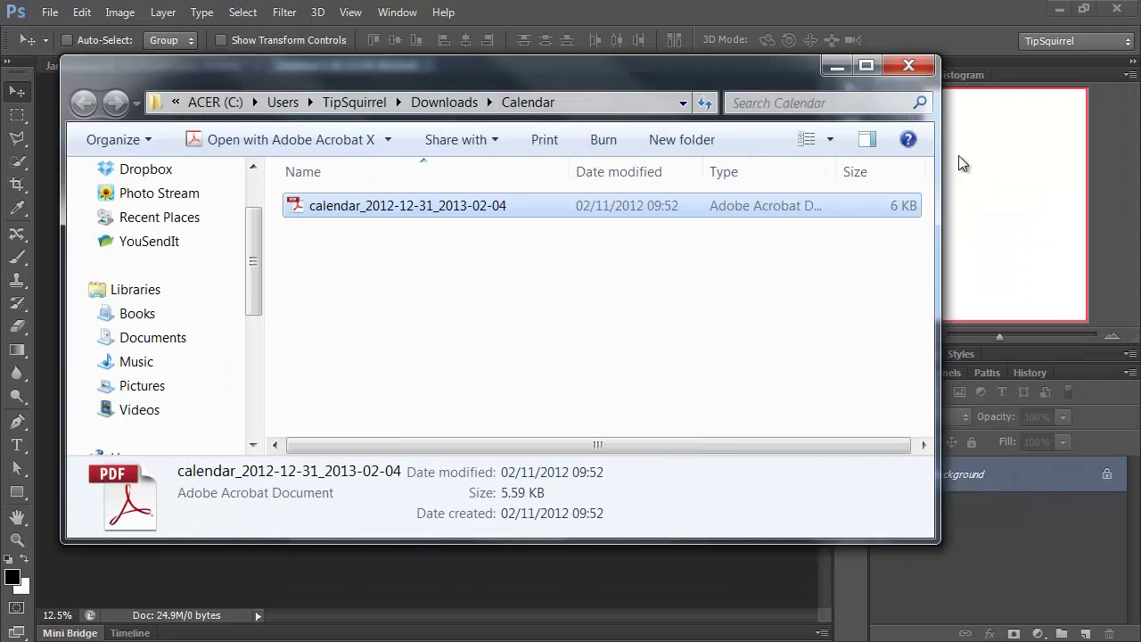
pyautogui.moveTo(937, 174); pyautogui.dragTo(561, 175)
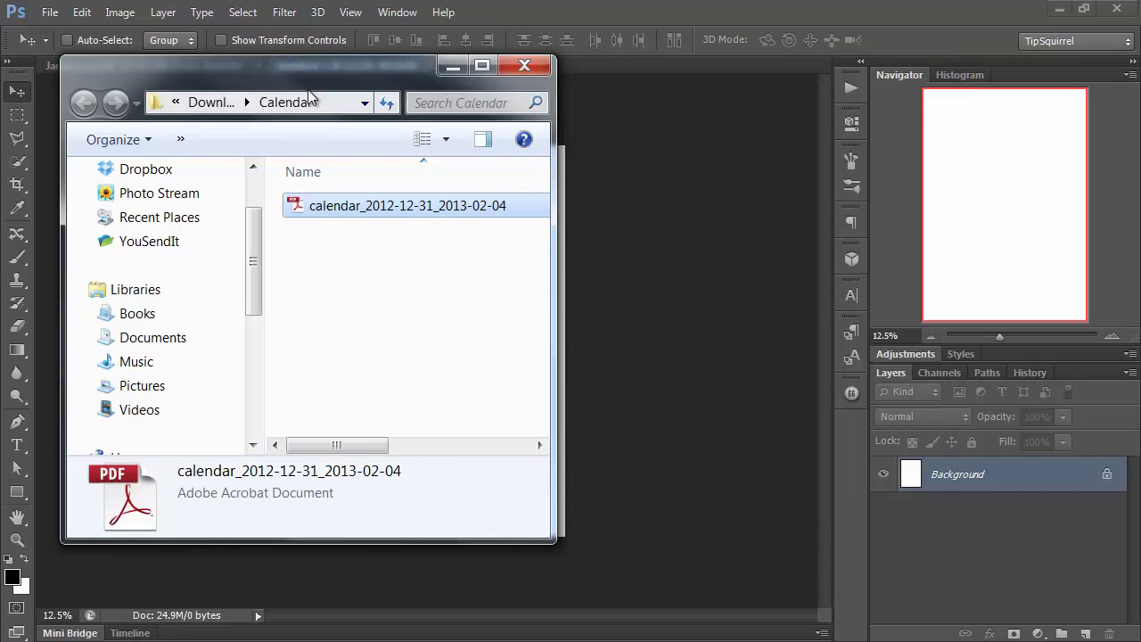
pyautogui.moveTo(489, 80); pyautogui.dragTo(940, 61)
pyautogui.moveTo(757, 185); pyautogui.dragTo(402, 459)
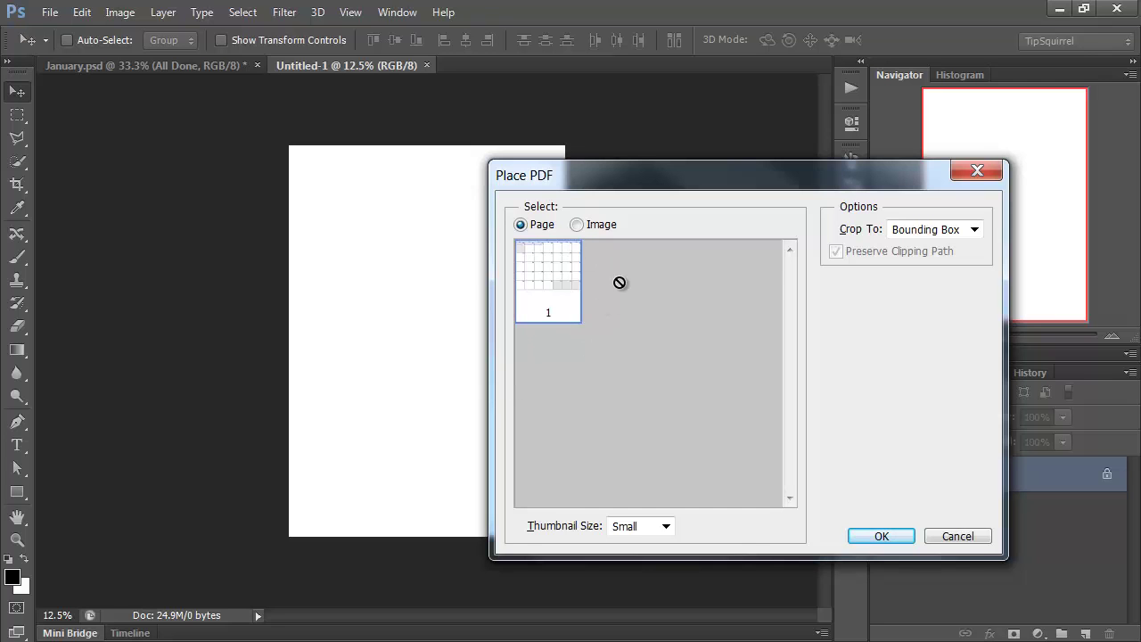
pyautogui.click(870, 538)
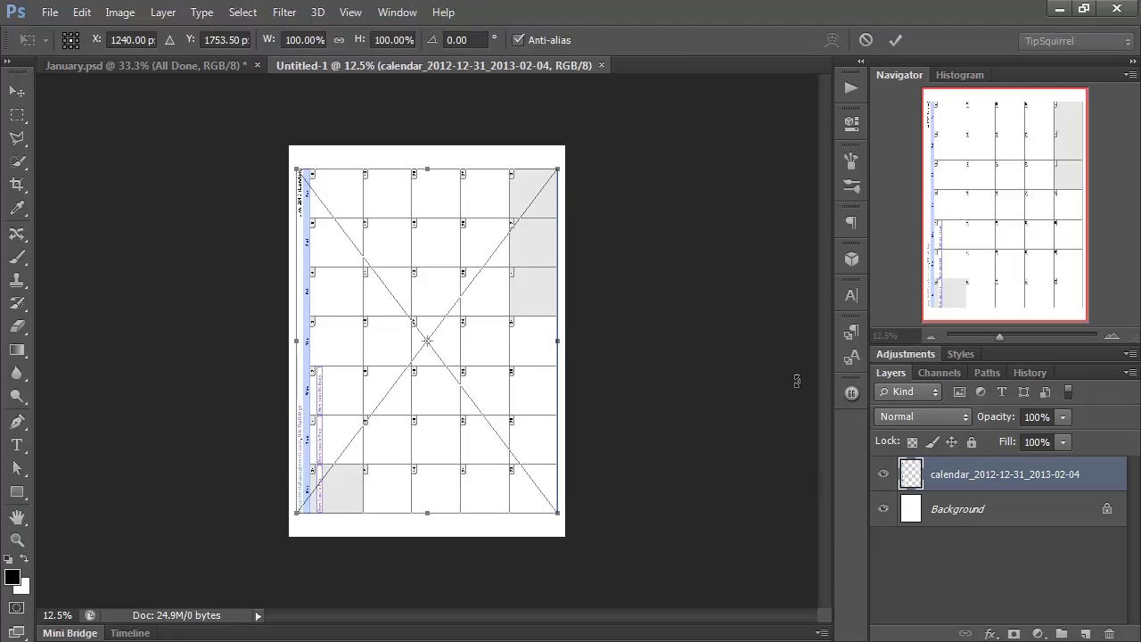
# Step: Rotate the placed calendar 90° clockwise and fit it in the page's lower half at about 75% of its size
pyautogui.rightClick(491, 303)
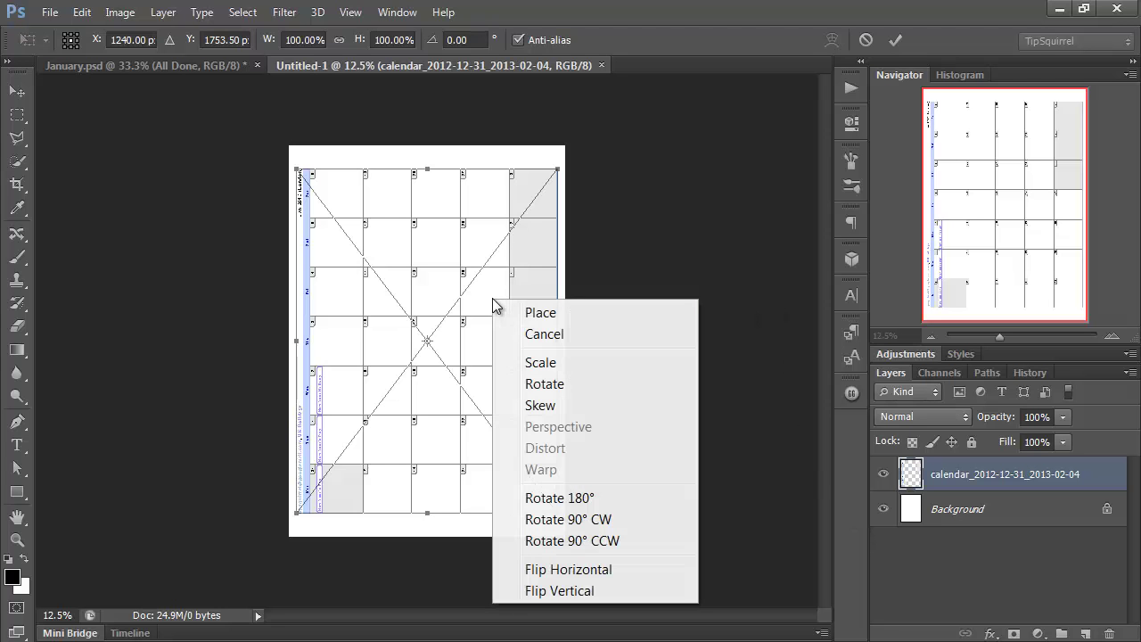
pyautogui.click(589, 521)
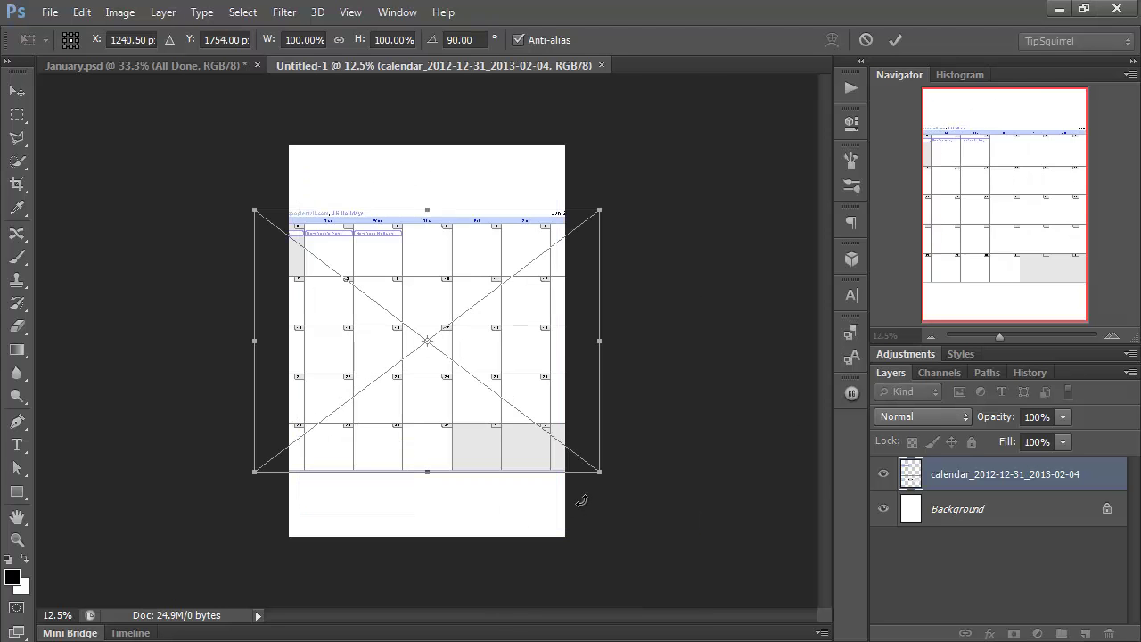
pyautogui.hotkey('shift', 'alt')
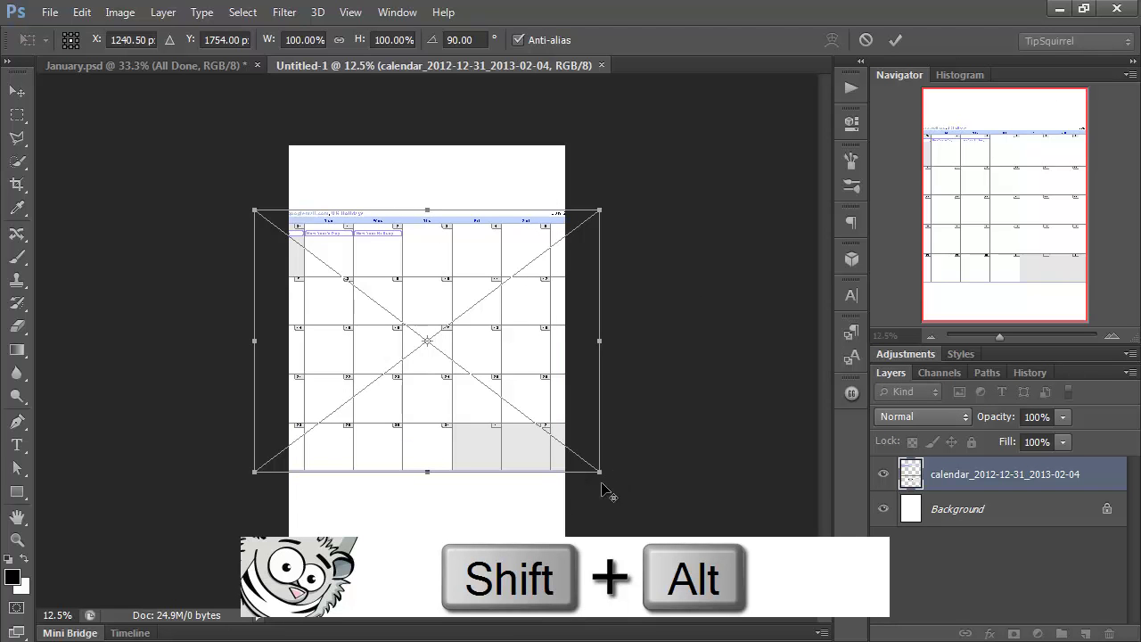
pyautogui.moveTo(601, 478); pyautogui.dragTo(560, 443)
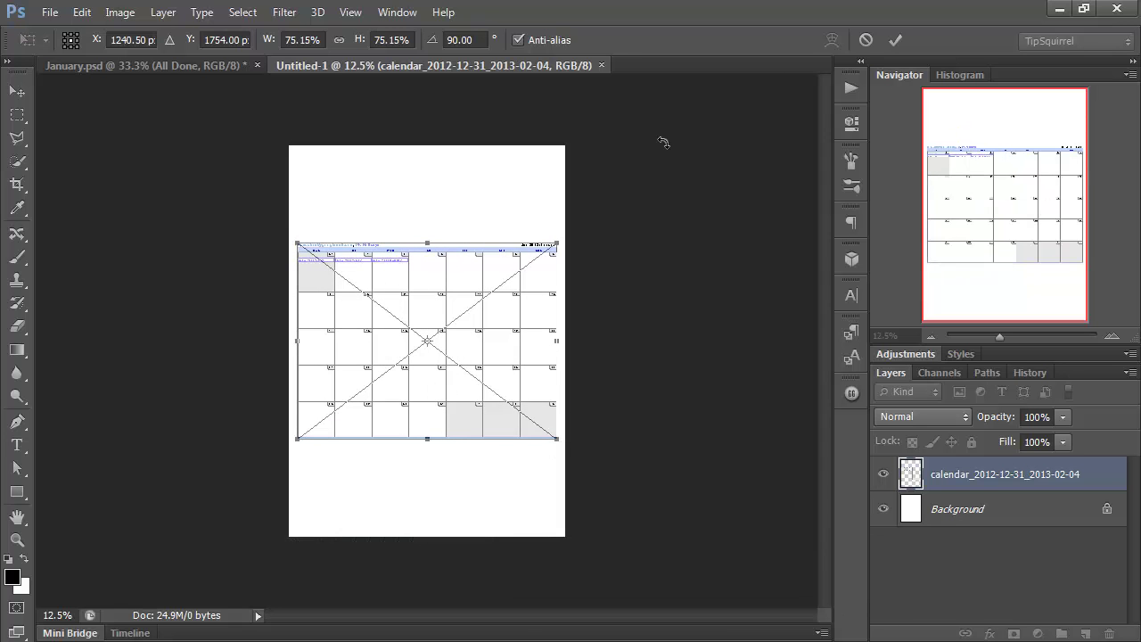
pyautogui.click(896, 37)
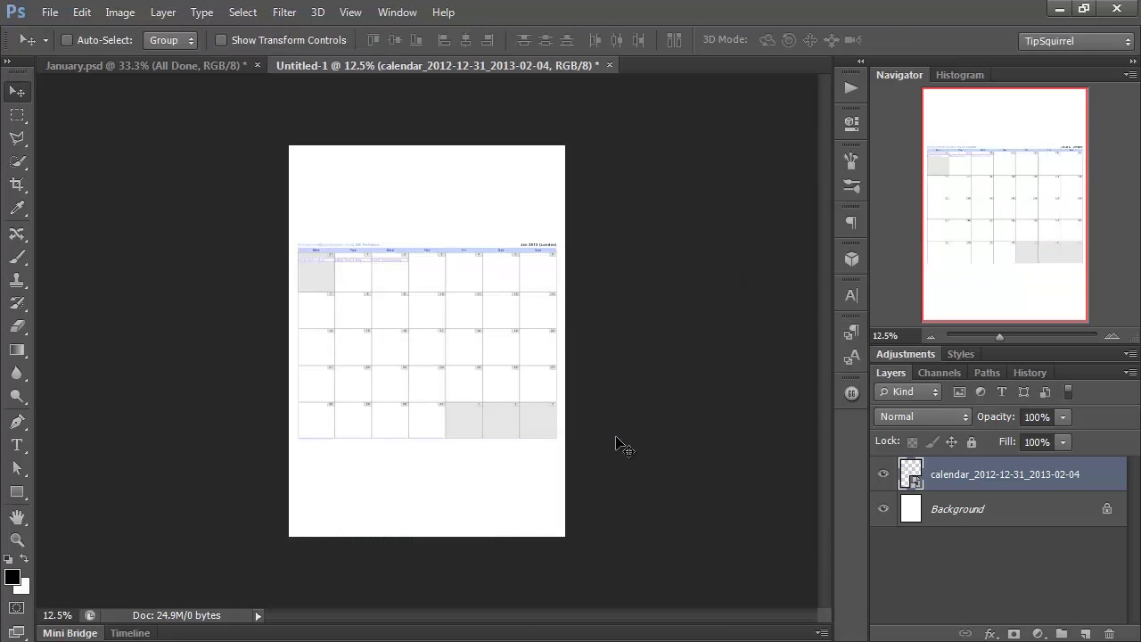
pyautogui.moveTo(425, 313); pyautogui.dragTo(428, 394)
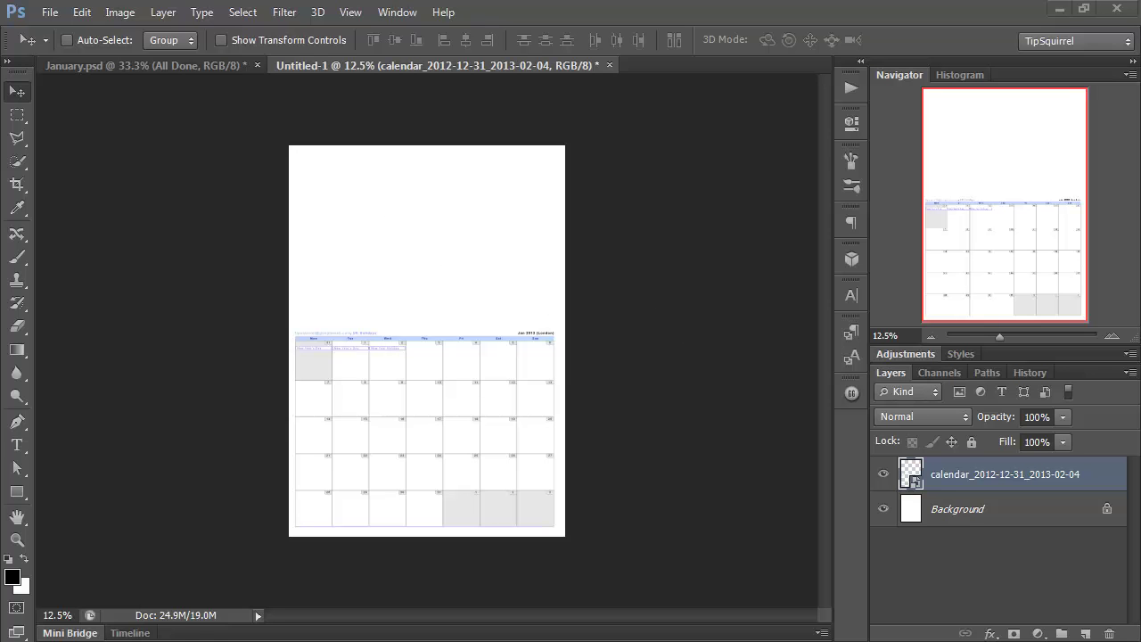
# Step: Place the LightHouse_small image and fit it above the calendar, scaled proportionally to about 186% to match the calendar's width
pyautogui.moveTo(602, 385); pyautogui.dragTo(415, 369)
pyautogui.click(1111, 336)
pyautogui.click(1111, 336)
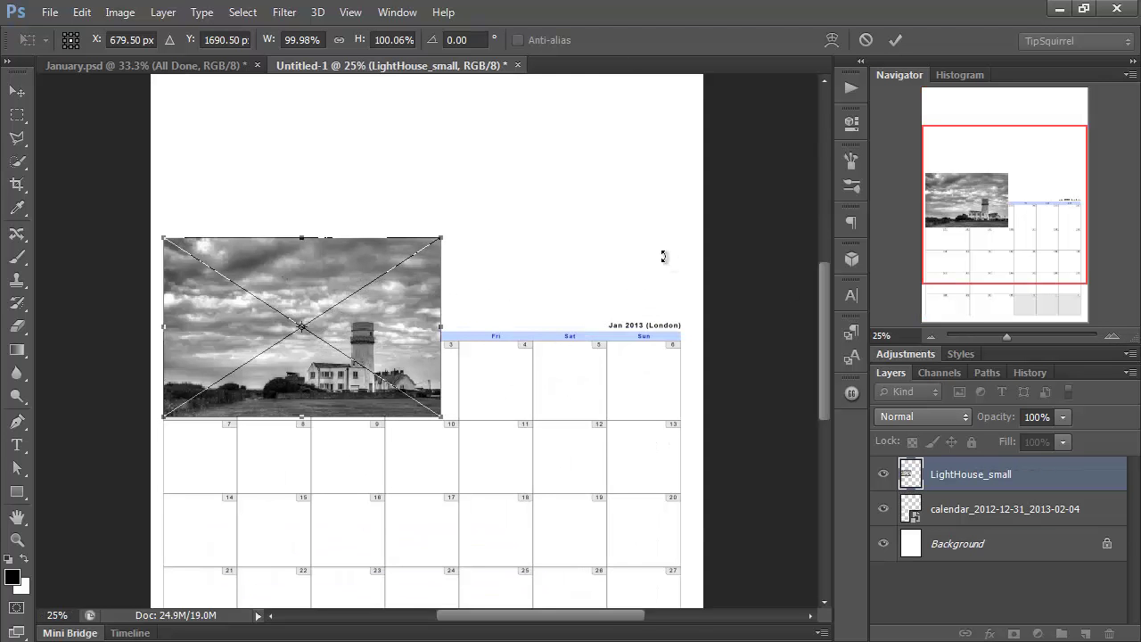
pyautogui.moveTo(438, 235); pyautogui.dragTo(712, 135)
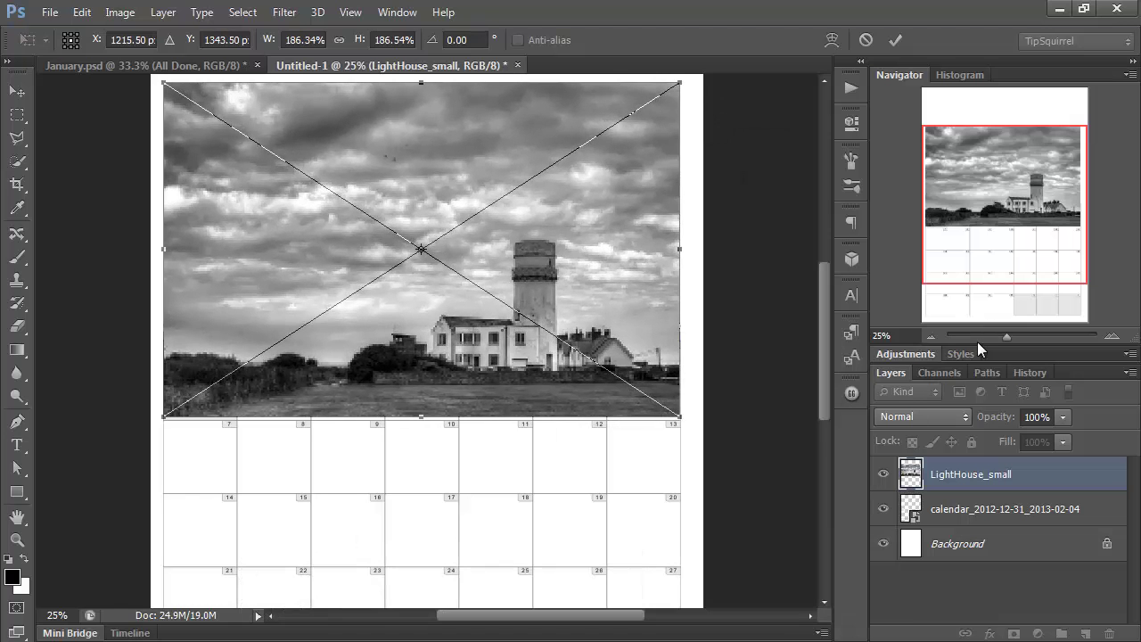
pyautogui.click(929, 336)
pyautogui.moveTo(477, 287); pyautogui.dragTo(492, 204)
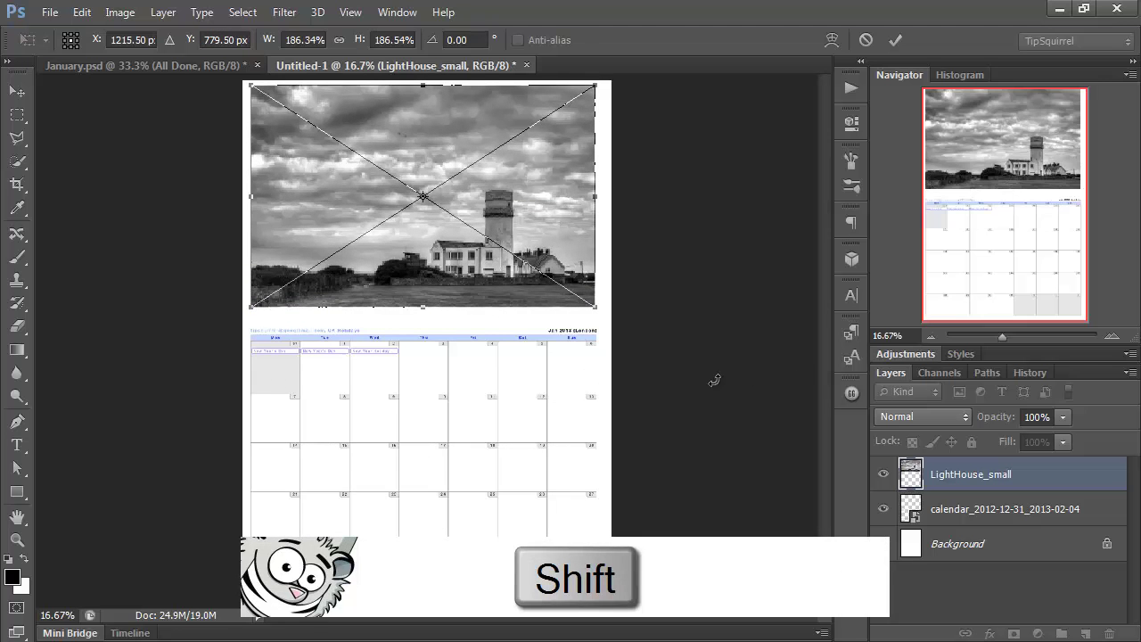
pyautogui.click(894, 40)
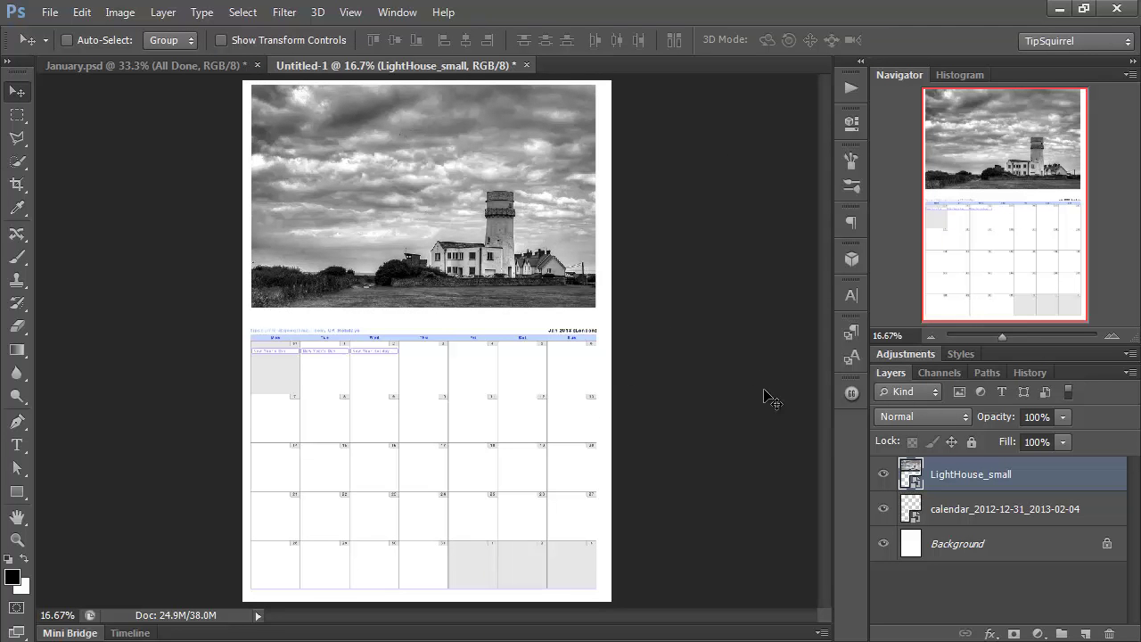
# Step: Add a new empty layer directly above the calendar layer
pyautogui.click(1112, 337)
pyautogui.click(1111, 337)
pyautogui.click(1112, 337)
pyautogui.moveTo(995, 189); pyautogui.dragTo(1041, 197)
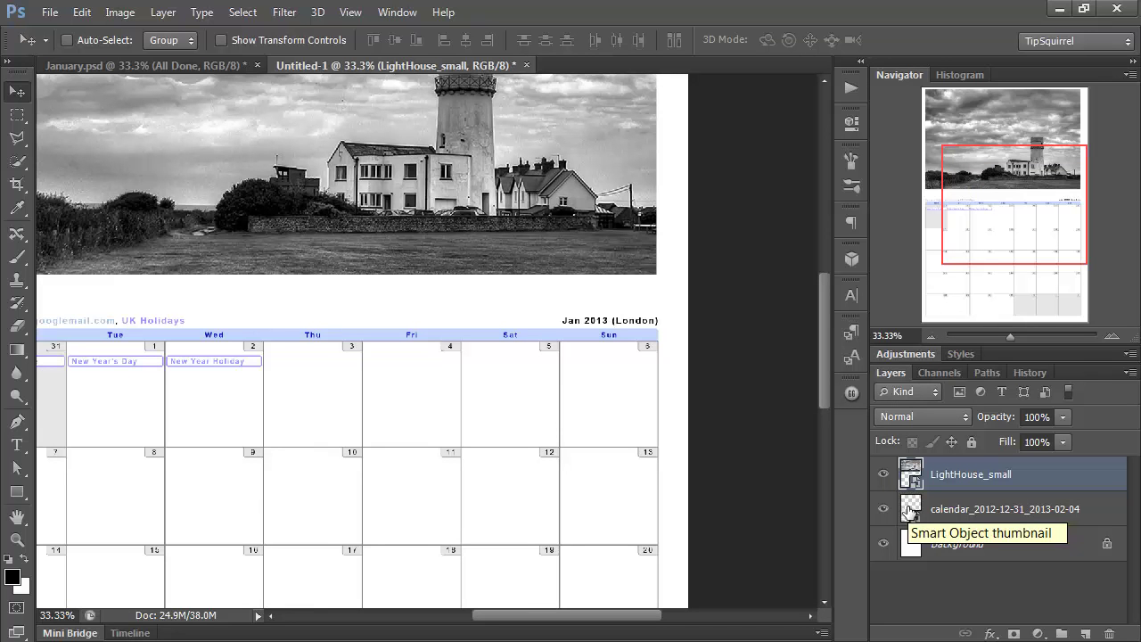
pyautogui.moveTo(1062, 198); pyautogui.dragTo(1041, 198)
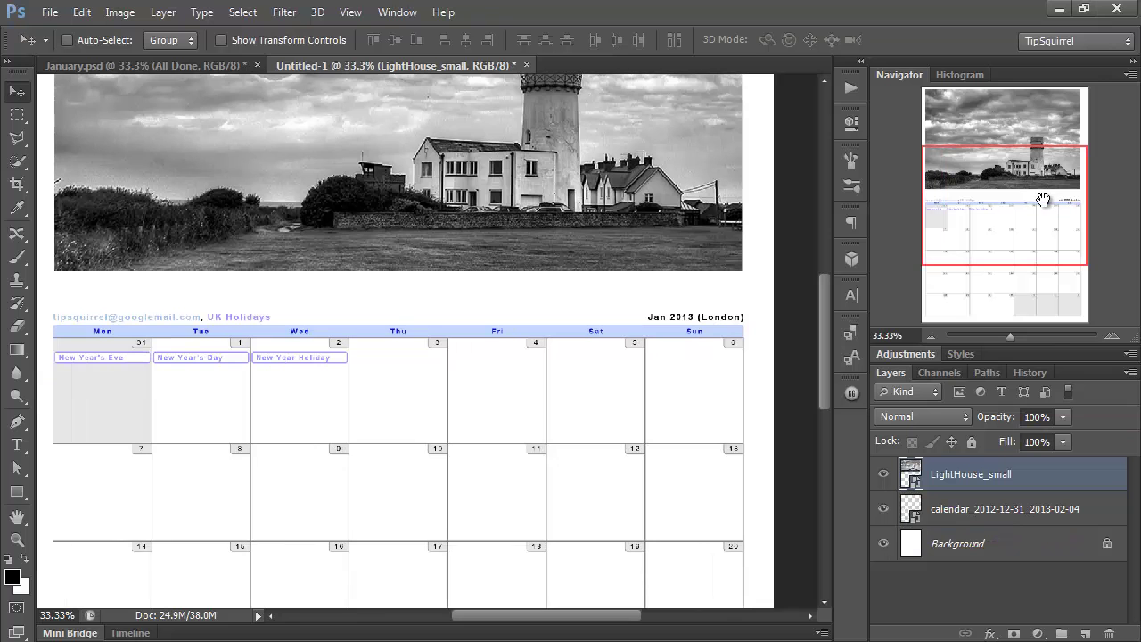
pyautogui.click(984, 510)
pyautogui.moveTo(984, 509); pyautogui.dragTo(1085, 635)
pyautogui.click(1085, 634)
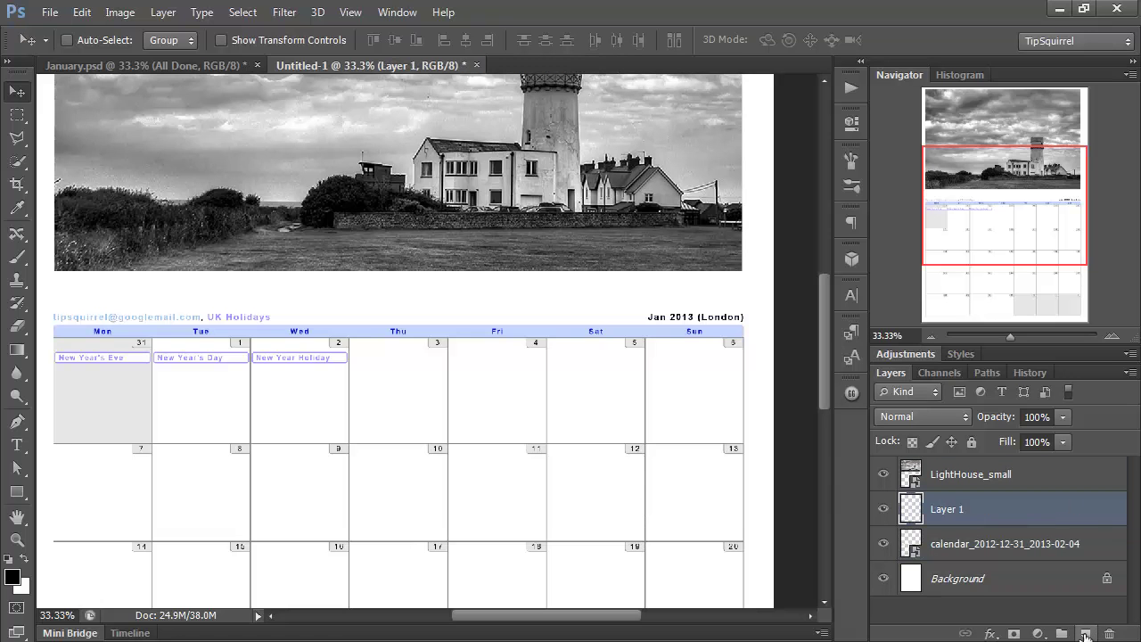
# Step: Cover the header text line above the weekday row with a white-filled rectangle across the page width, and clear the selection
pyautogui.click(17, 115)
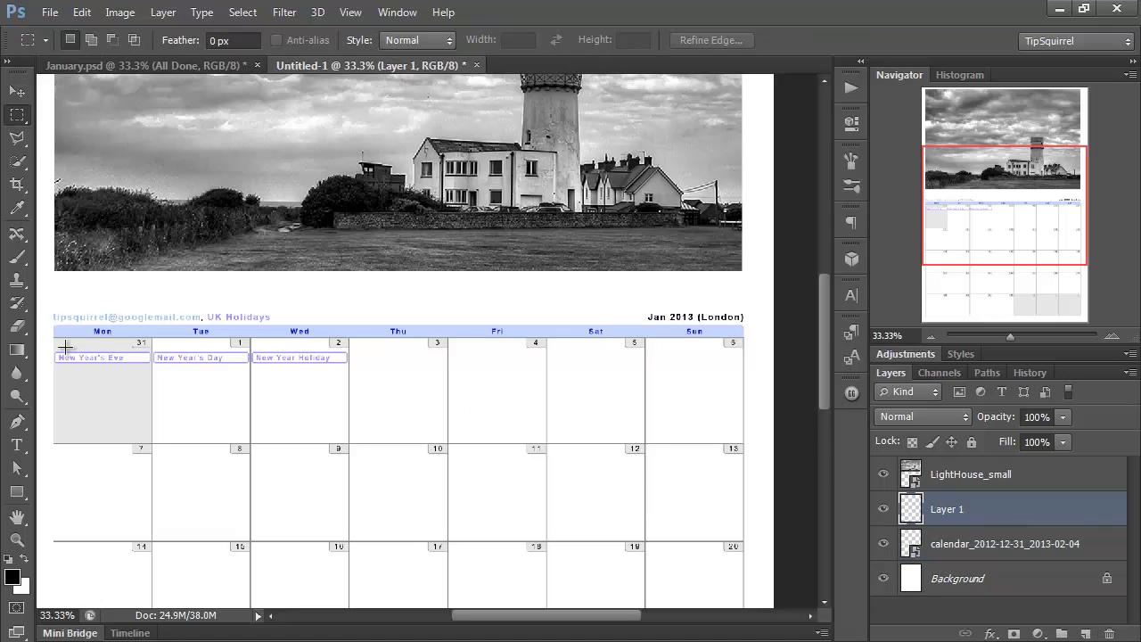
pyautogui.moveTo(46, 299); pyautogui.dragTo(774, 322)
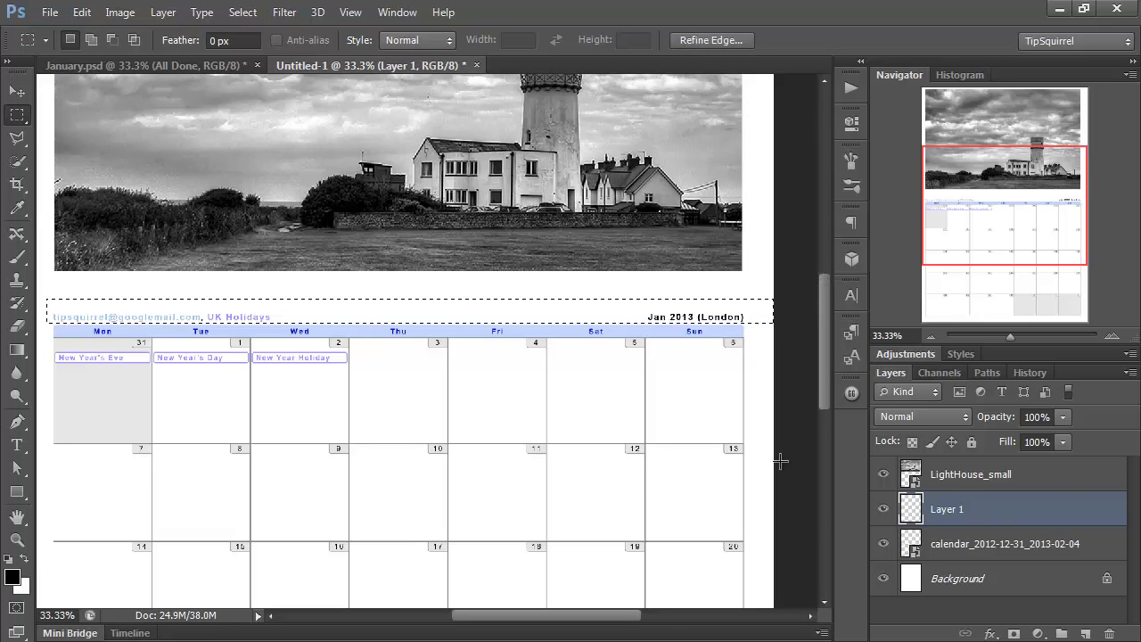
pyautogui.hotkey('ctrl', 'BackSpace')
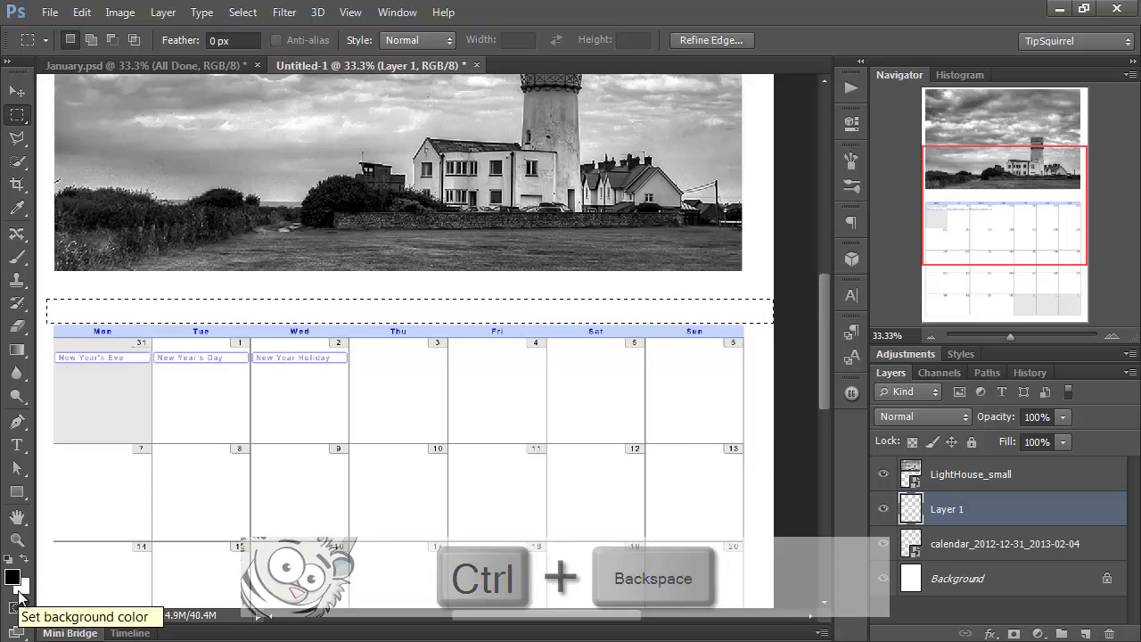
pyautogui.hotkey('ctrl', 'd')
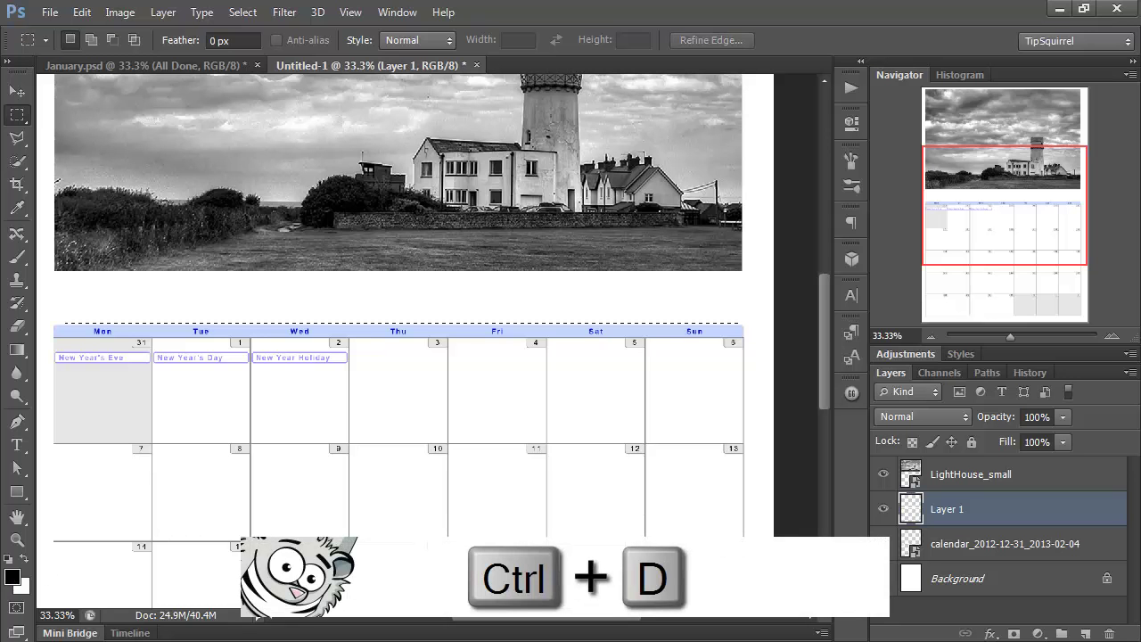
# Step: Add the title "January 2013" in 32 pt Trajan Pro on top of all layers and place it between the photo and the calendar
pyautogui.click(17, 90)
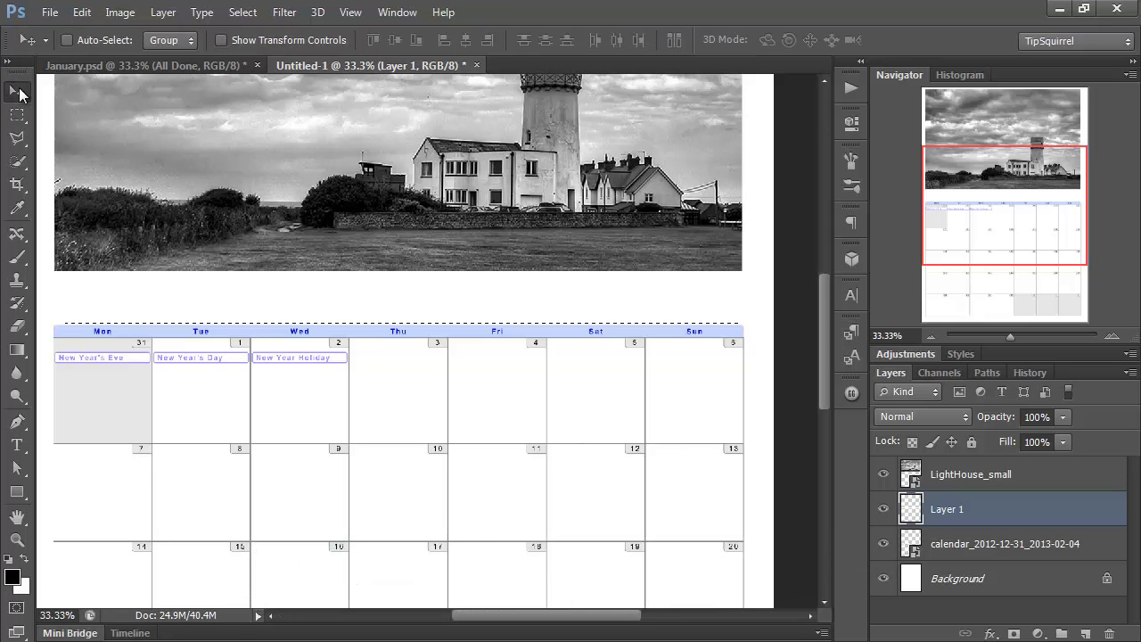
pyautogui.click(932, 336)
pyautogui.click(932, 336)
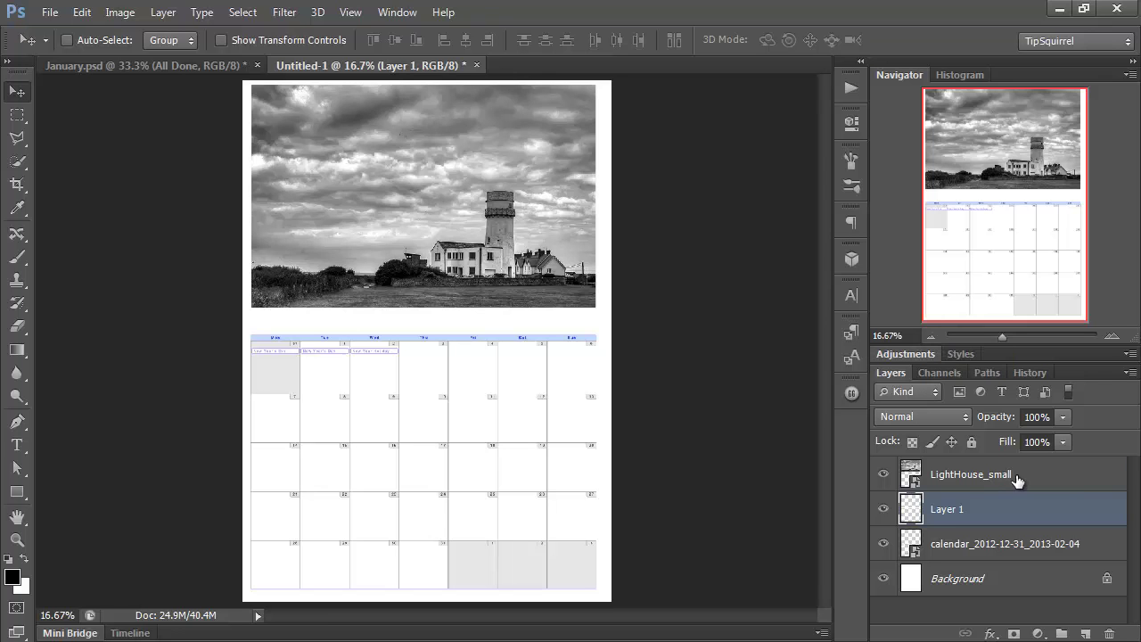
pyautogui.click(1063, 478)
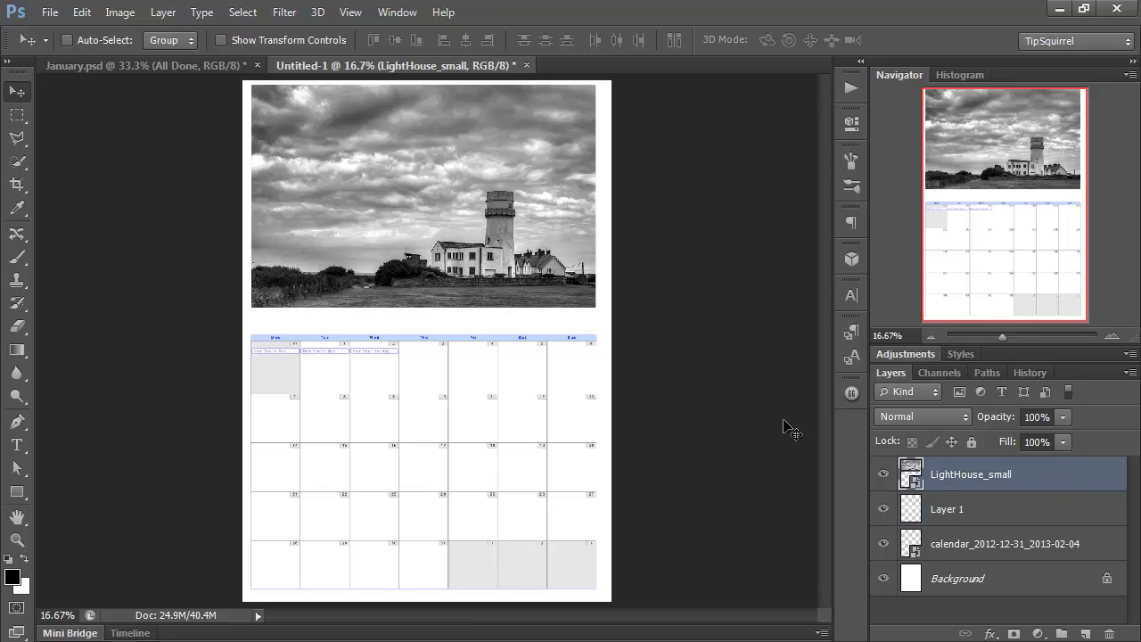
pyautogui.click(17, 448)
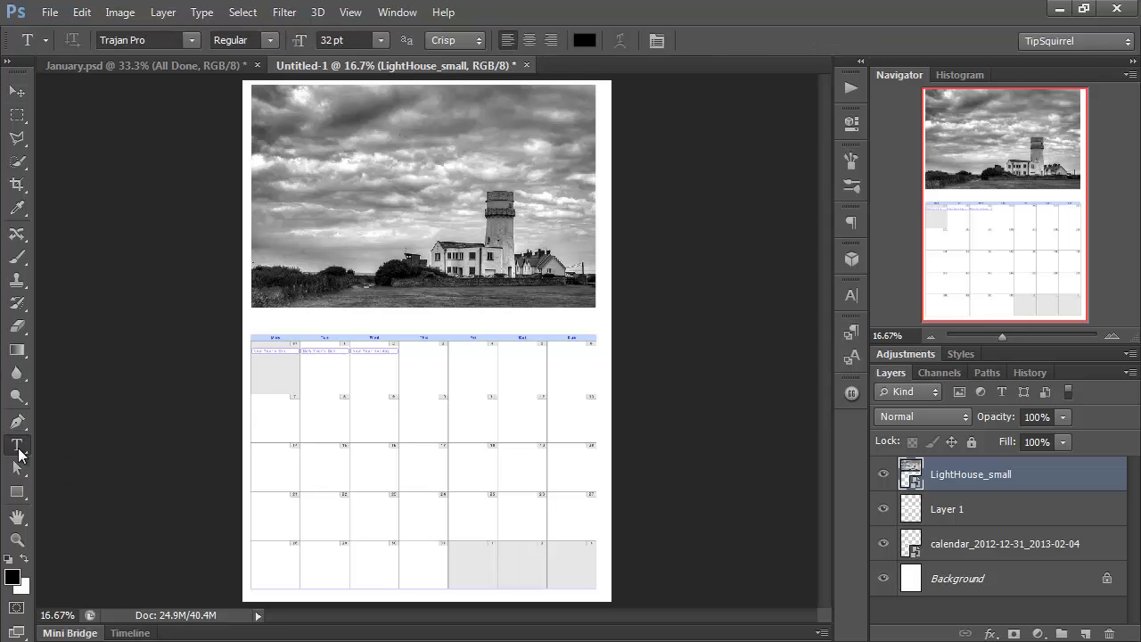
pyautogui.click(336, 314)
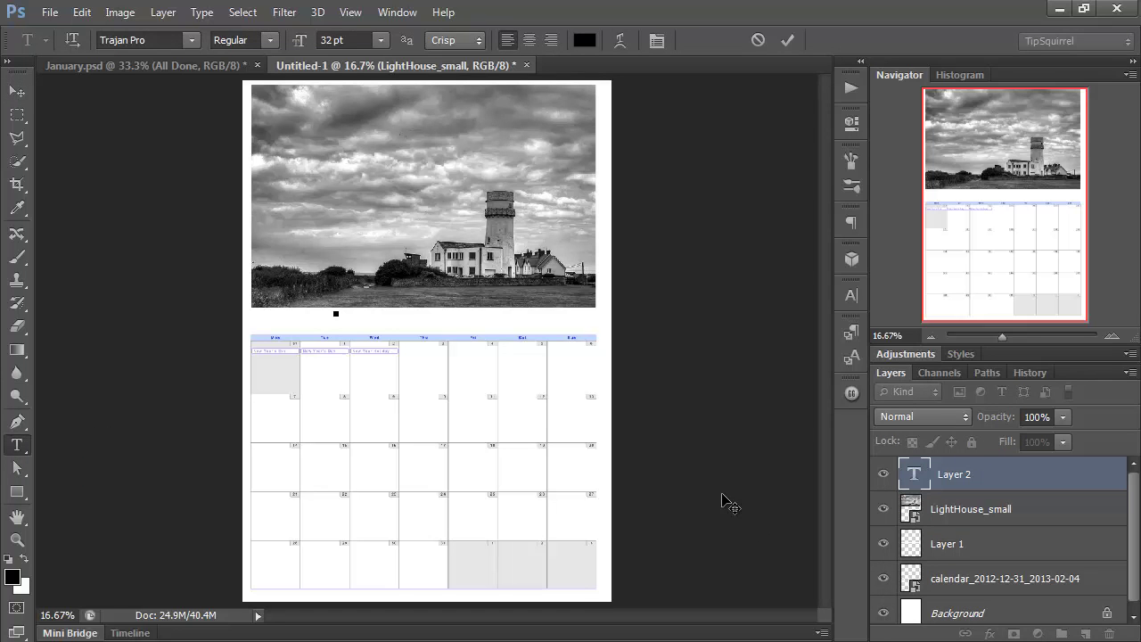
pyautogui.write('JANUARY 2013')
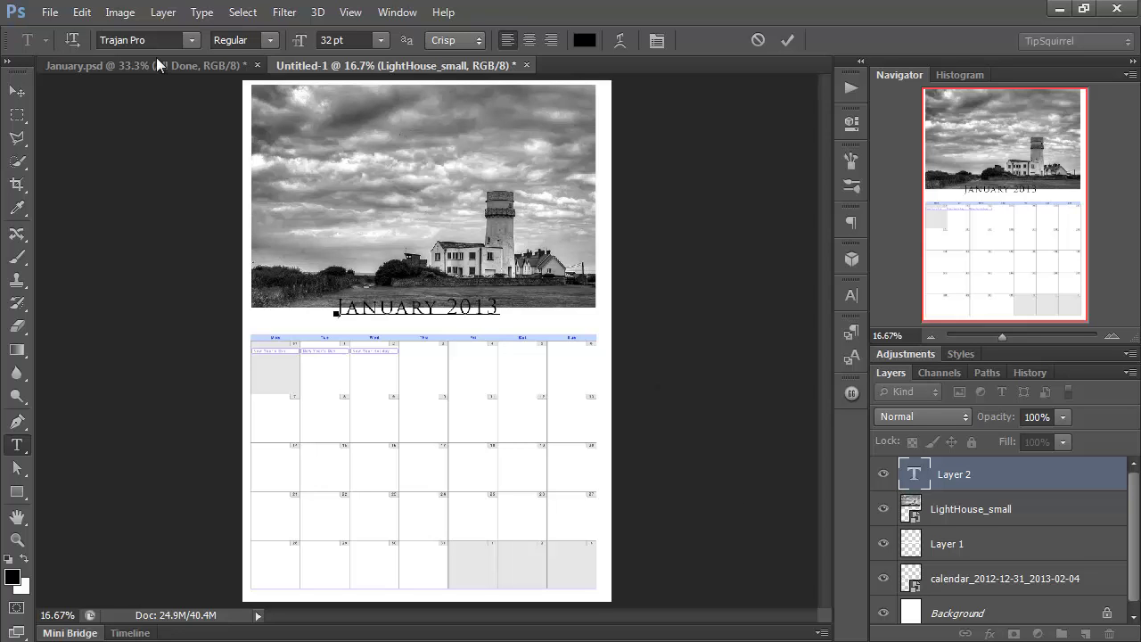
pyautogui.click(17, 90)
pyautogui.moveTo(384, 297); pyautogui.dragTo(399, 319)
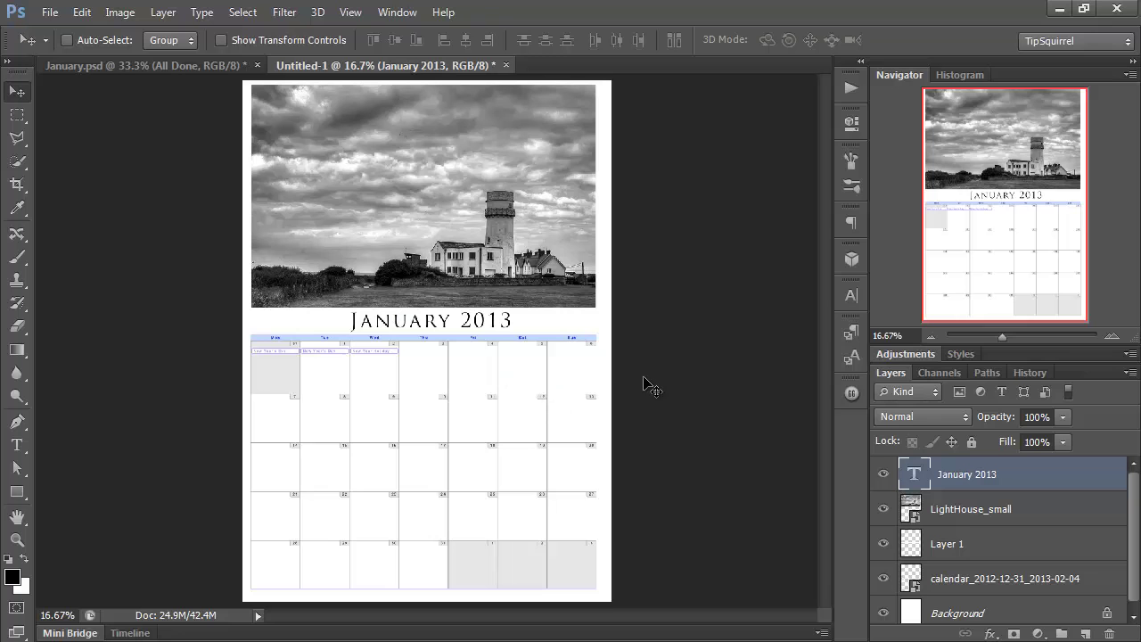
# Step: Merge the white cover layer with the calendar layer and rename the merged layer Calendar
pyautogui.click(1023, 545)
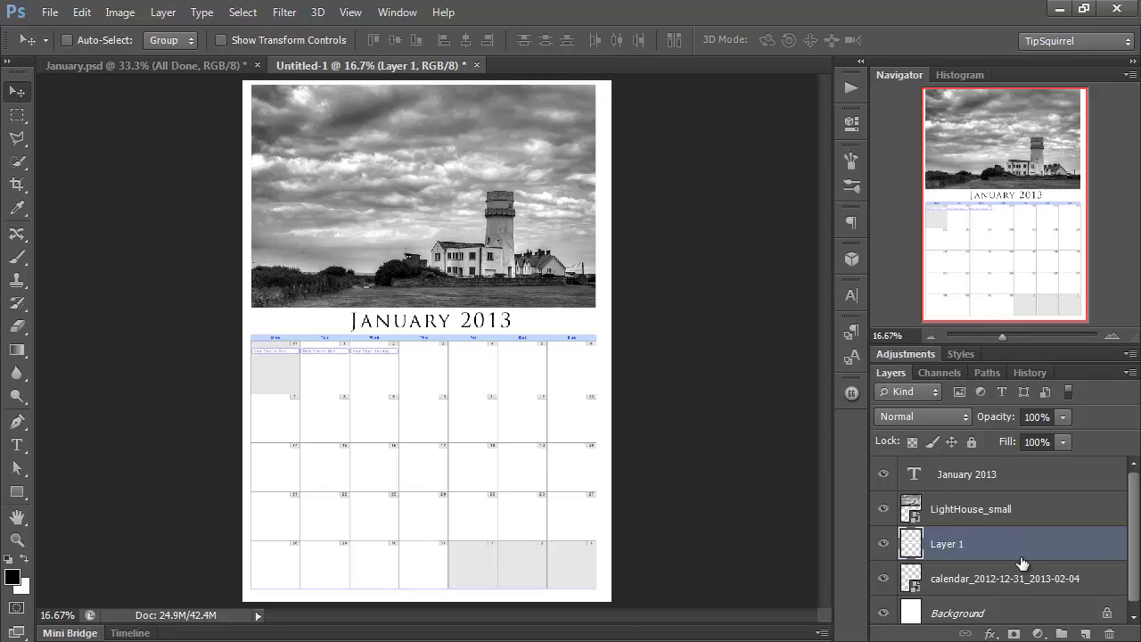
pyautogui.keyDown('shift'); pyautogui.click(972, 579); pyautogui.keyUp('shift')
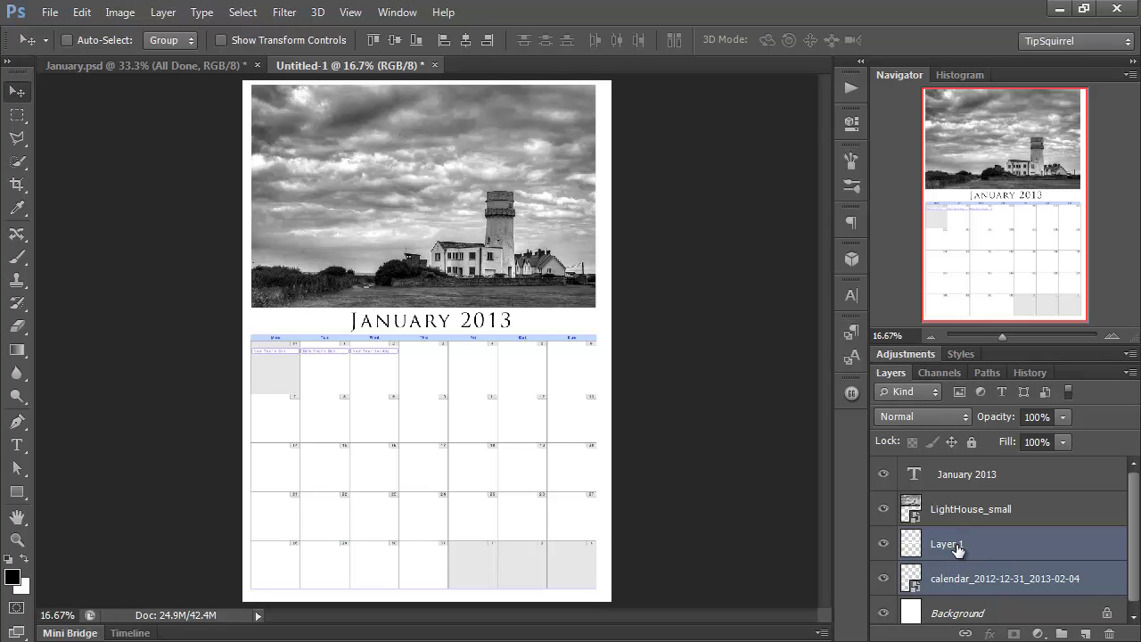
pyautogui.hotkey('ctrl', 'e')
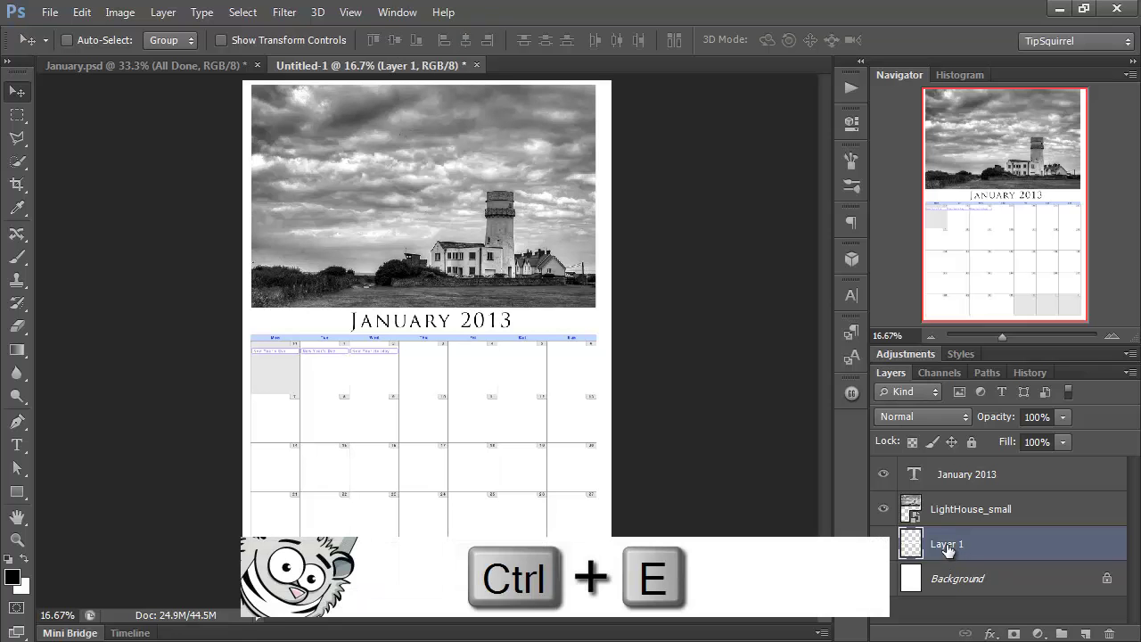
pyautogui.doubleClick(950, 545)
pyautogui.write('Ca')
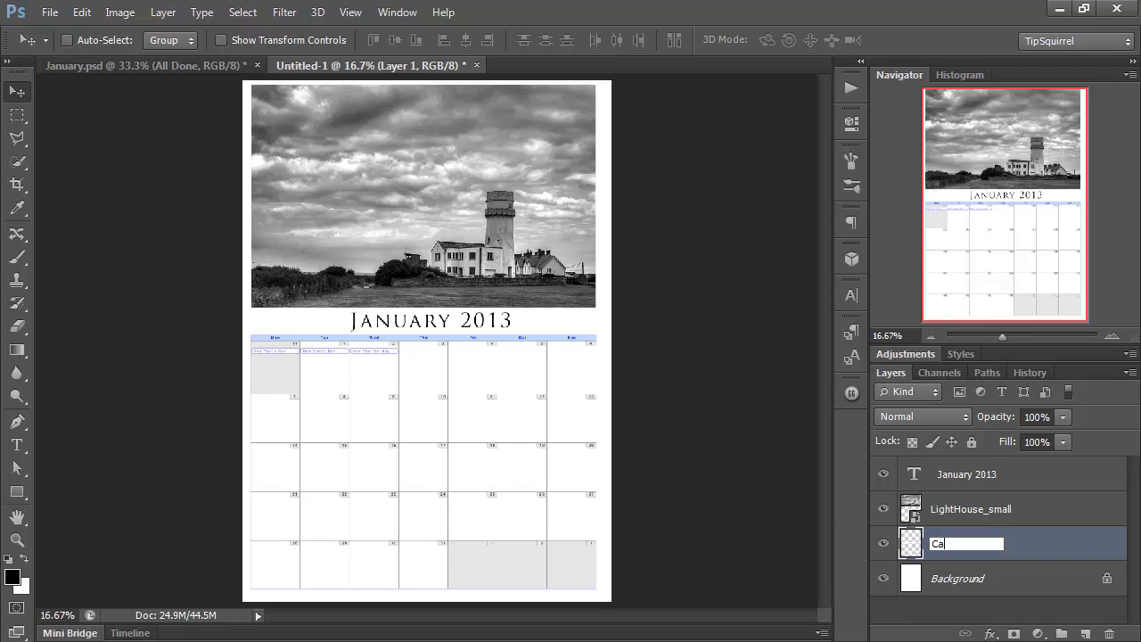
pyautogui.write('lendar')
pyautogui.press('Return')
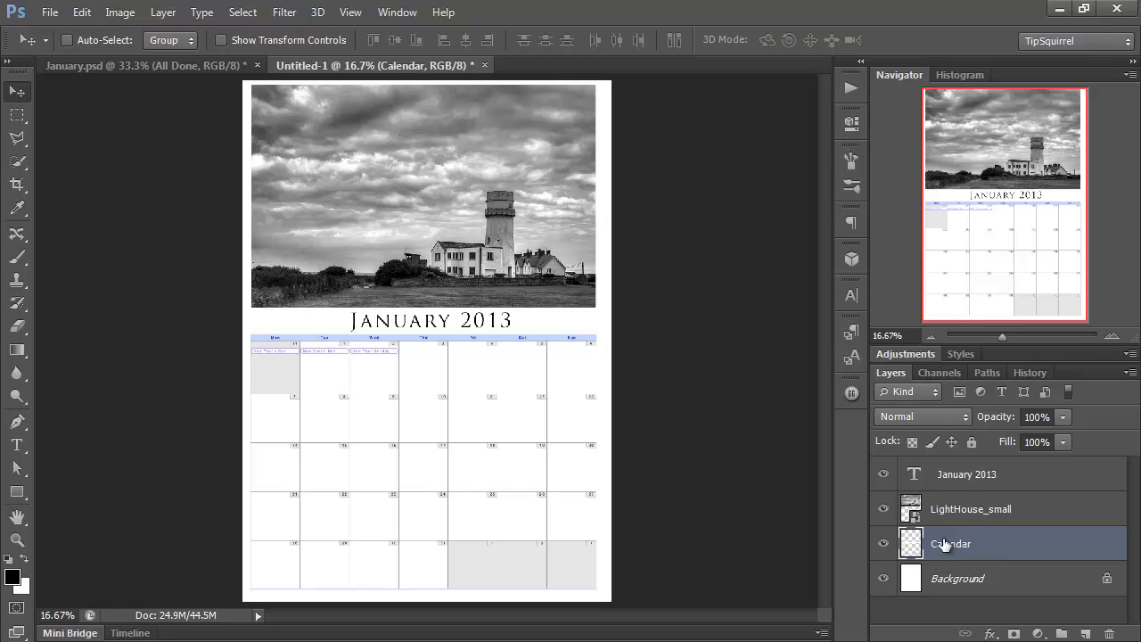
# Step: Align the title, photo and Calendar layers to the horizontal centre of the whole page, and clear the selection
pyautogui.press('shift')
pyautogui.keyDown('shift'); pyautogui.click(1026, 479); pyautogui.keyUp('shift')
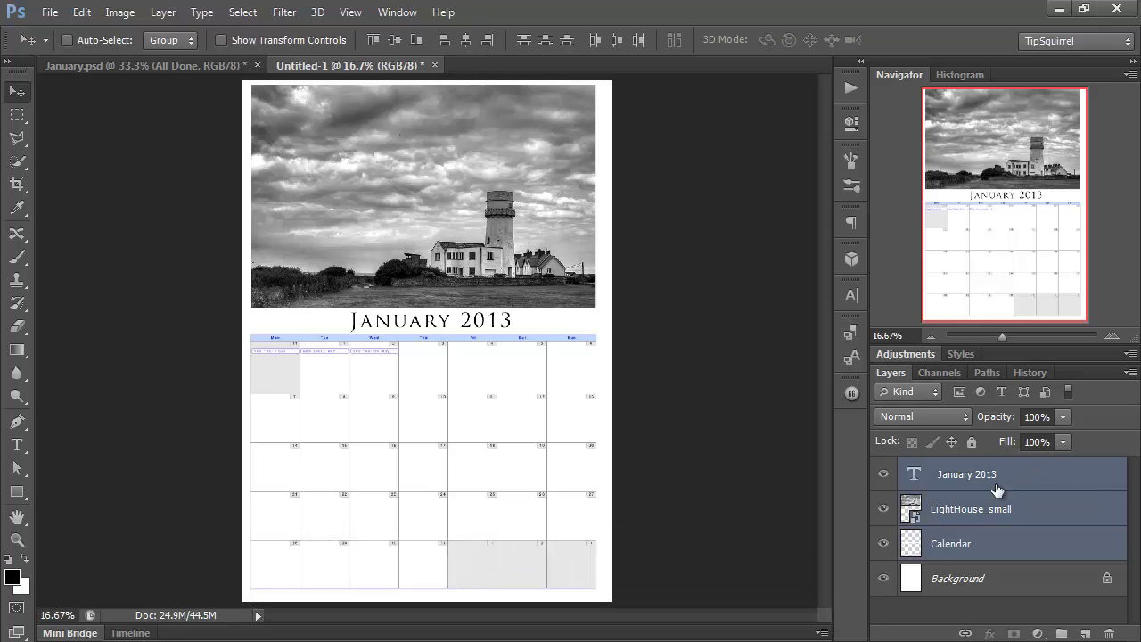
pyautogui.hotkey('ctrl', 'a')
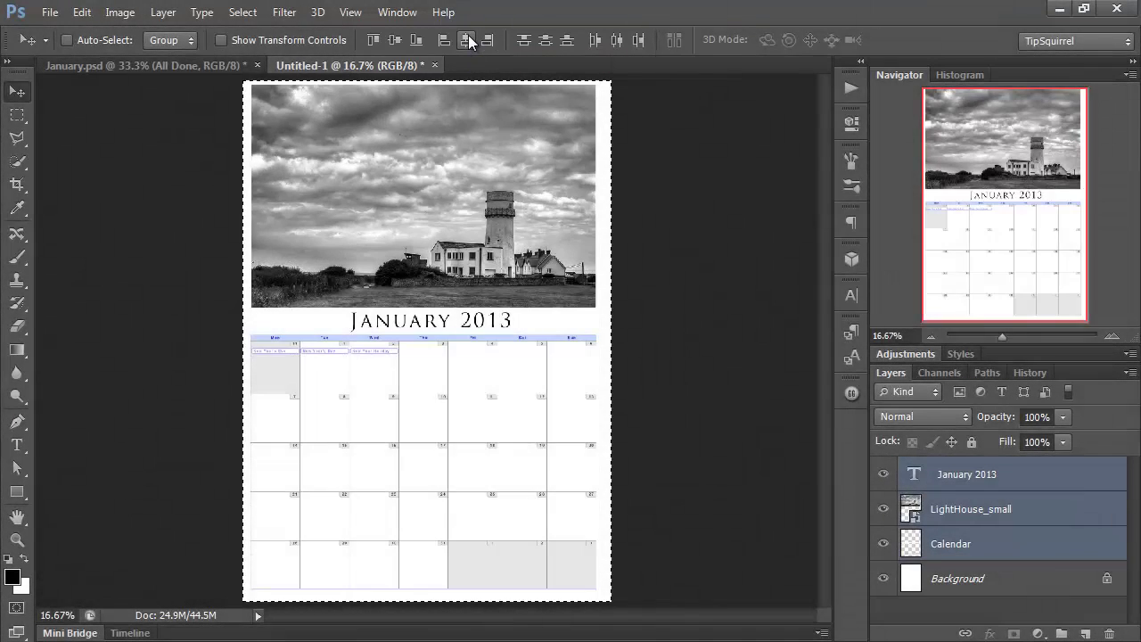
pyautogui.click(468, 37)
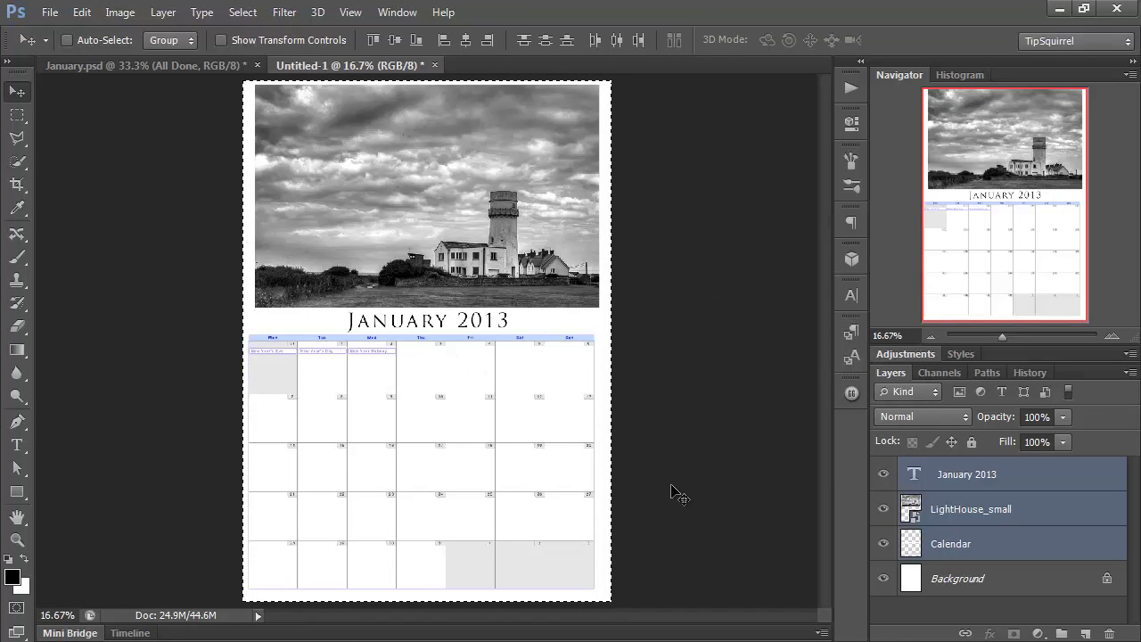
pyautogui.hotkey('ctrl', 'd')
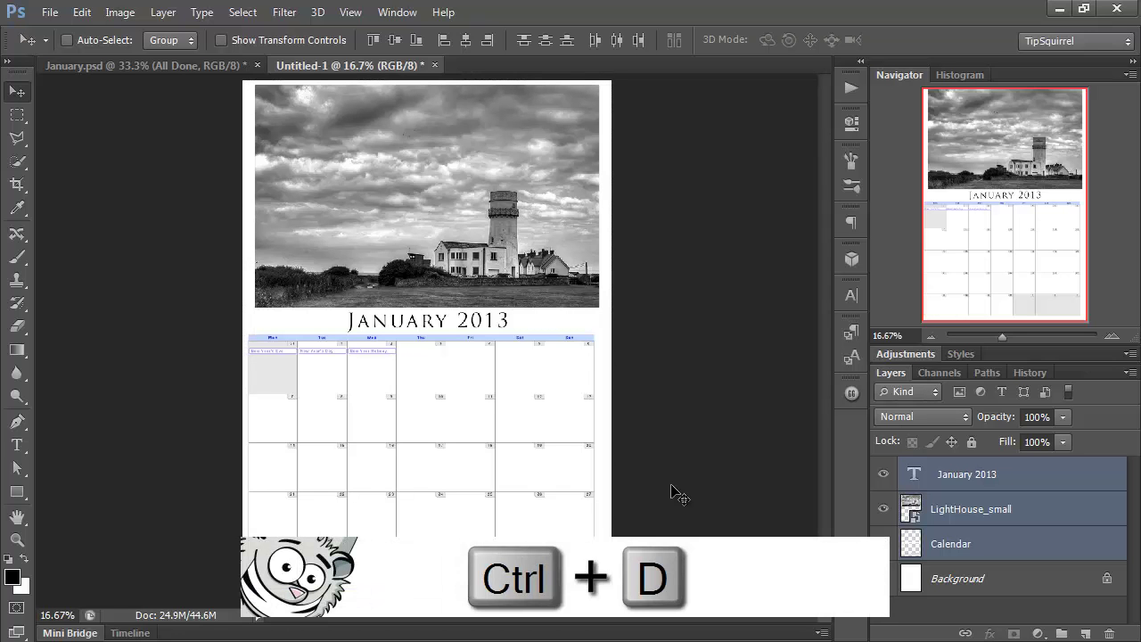
# Step: Nudge only the January 2013 title slightly upward in the gap between the photo and the calendar
pyautogui.click(1039, 473)
pyautogui.press('Up')
pyautogui.press('Up')
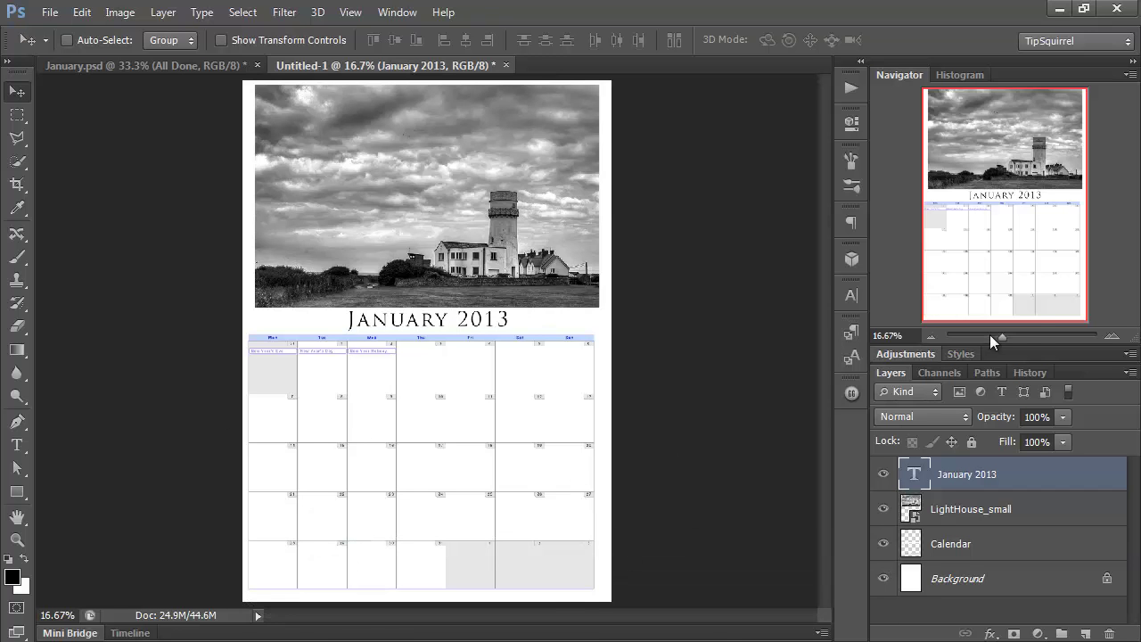
# Step: Inspect the page's photo, title and calendar details up close, and return to the full-page view
pyautogui.click(1112, 335)
pyautogui.click(1112, 335)
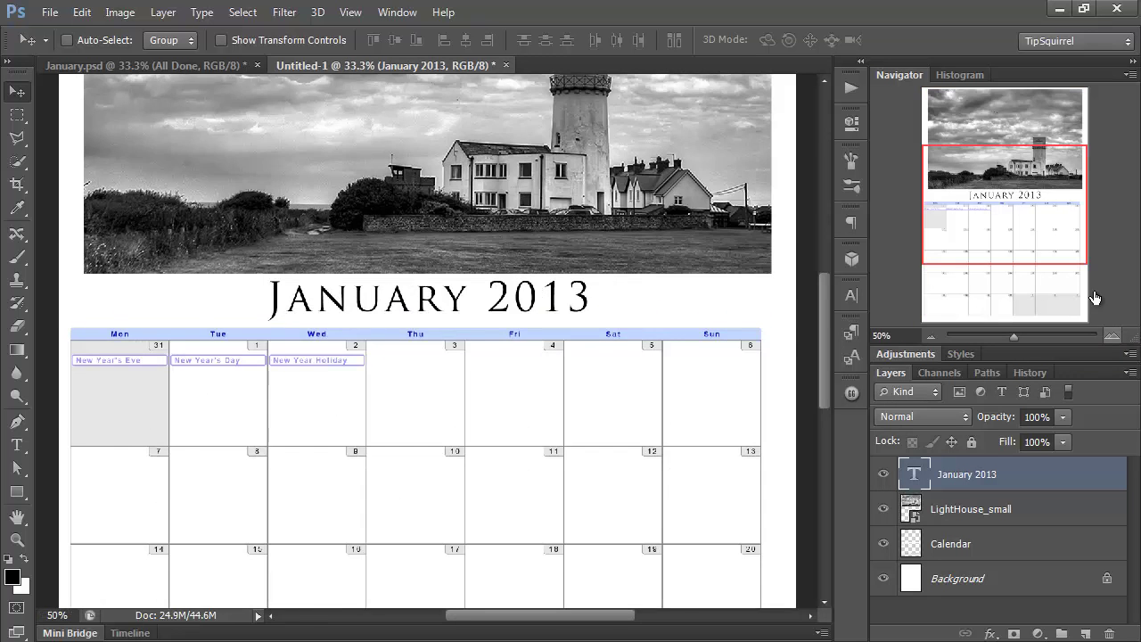
pyautogui.click(1113, 335)
pyautogui.moveTo(1009, 187); pyautogui.dragTo(1105, 144)
pyautogui.click(935, 338)
pyautogui.click(935, 339)
pyautogui.click(934, 339)
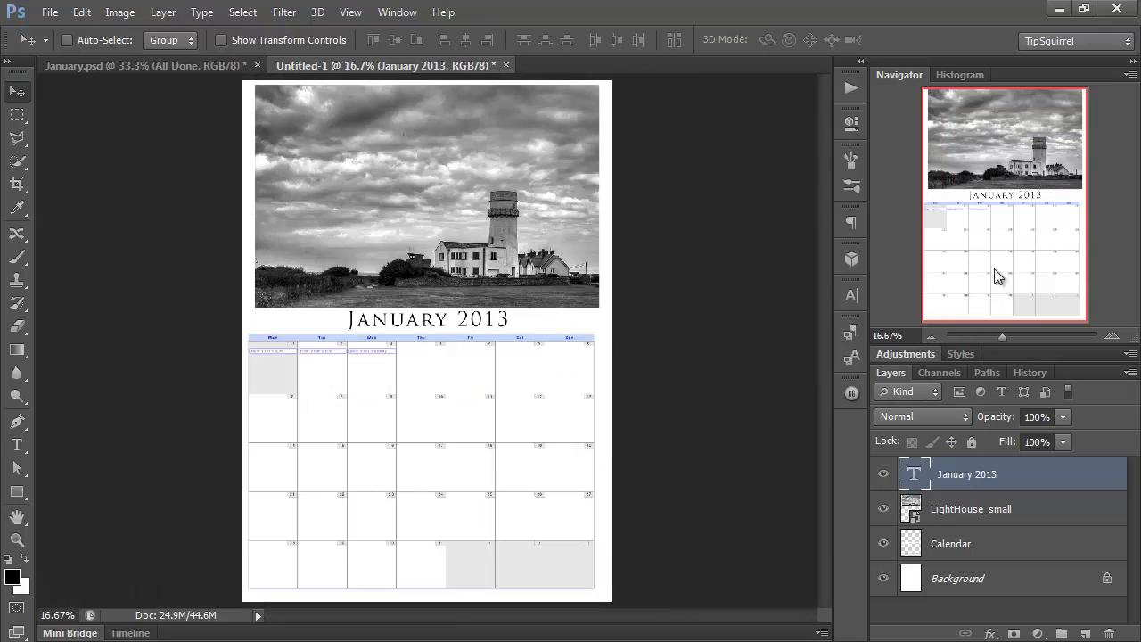